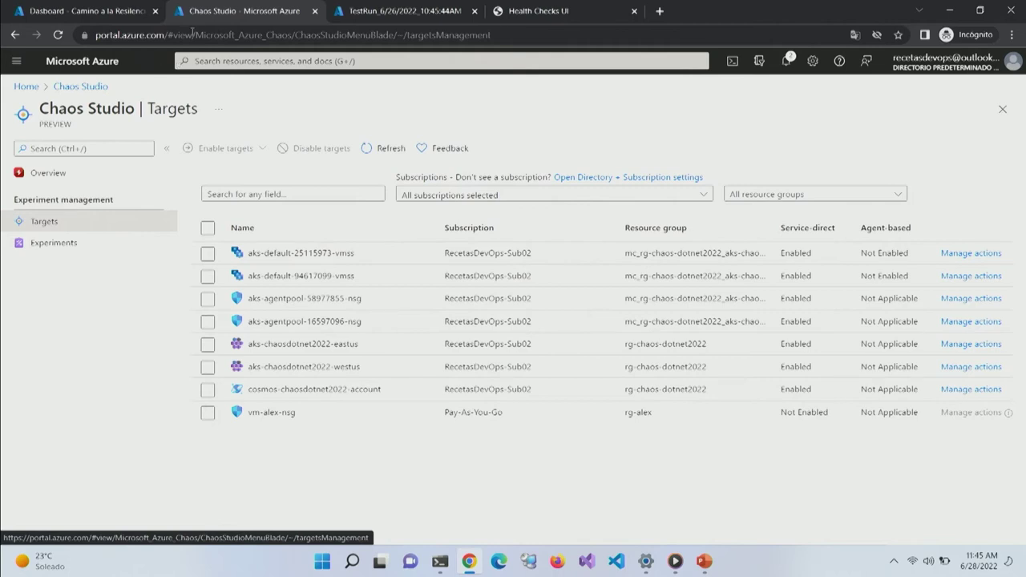
Start creating a new Chaos Studio experiment under the RecetasDevOps-Sub02 subscription
left_click(54, 244)
left_click(218, 150)
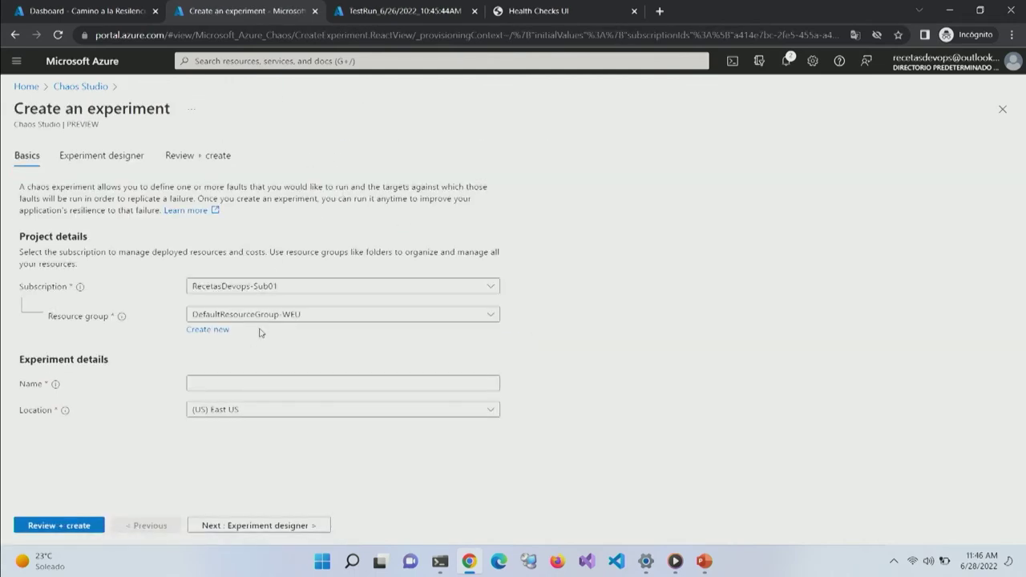
left_click(265, 286)
left_click(275, 351)
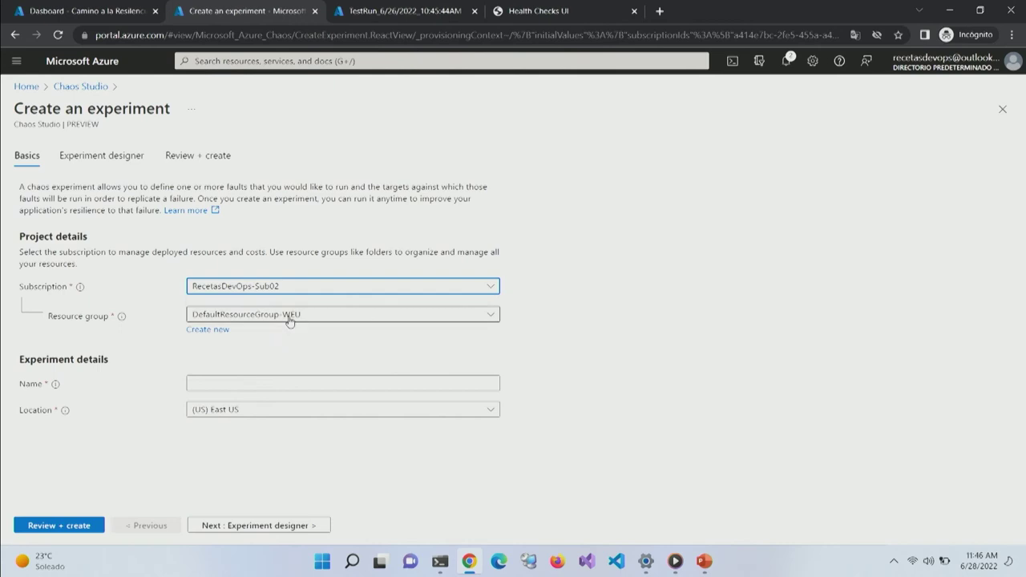
Filter the resource groups by "rg-" and assign the experiment to rg-chaos-dotnet2022
left_click(279, 318)
left_click(284, 338)
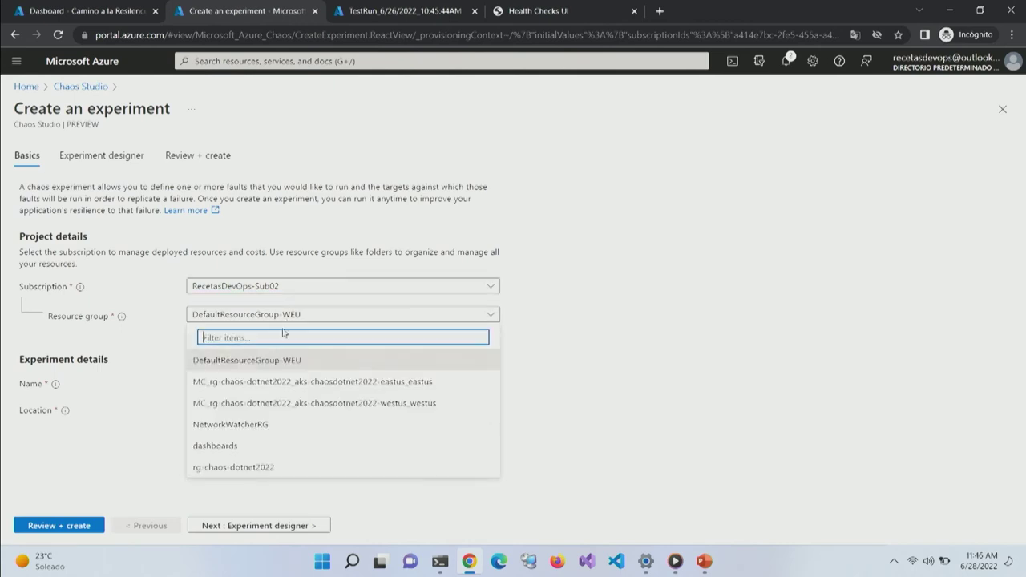
type("cahs")
key("BackSpace")
key("BackSpace")
key("BackSpace")
key("BackSpace")
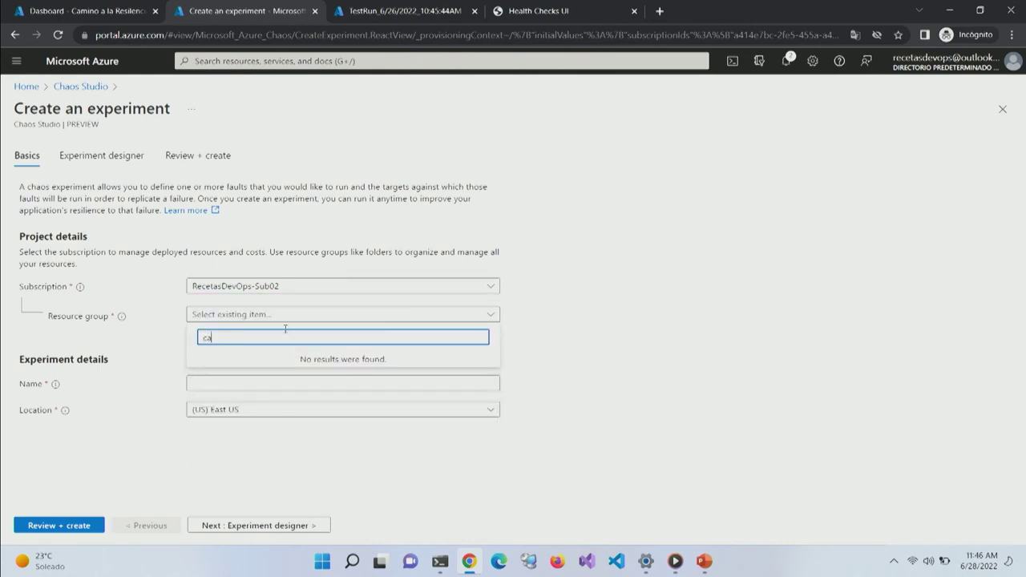
type("rg-")
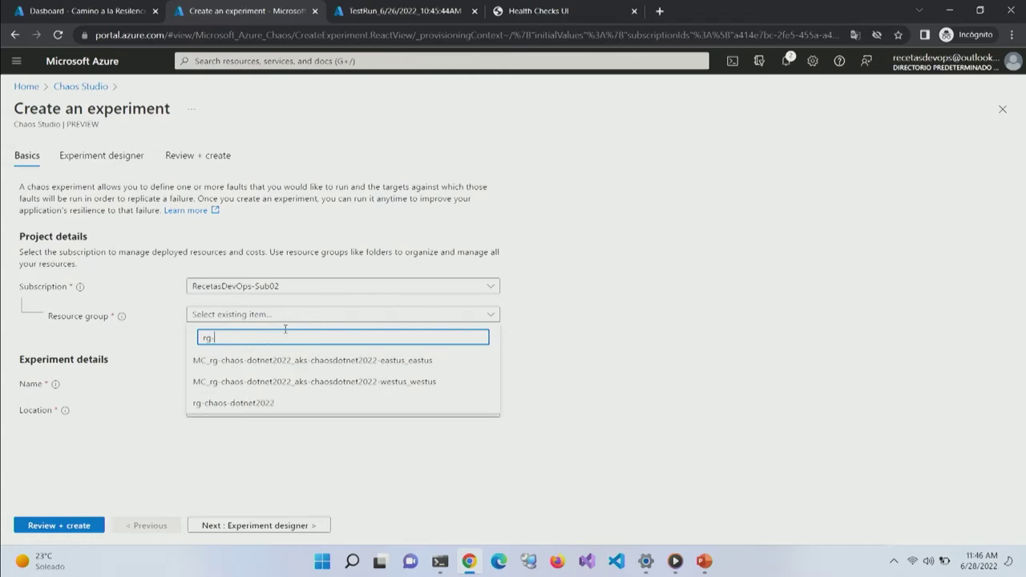
left_click(351, 403)
Name the experiment experimentocharla and choose (US) East US as its location
left_click(242, 388)
type("experimento")
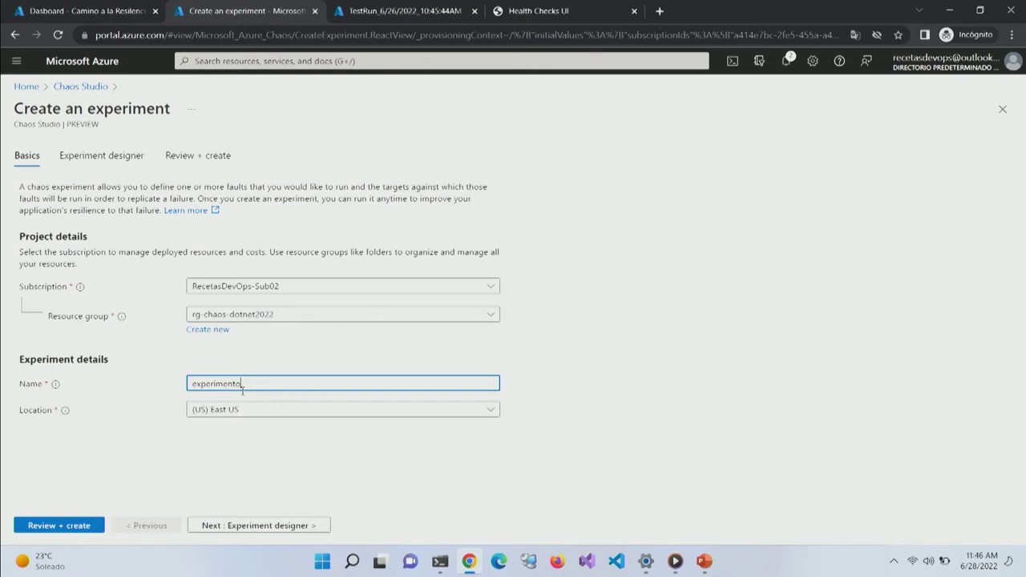
type("c")
key("BackSpace")
type("charla")
left_click(255, 410)
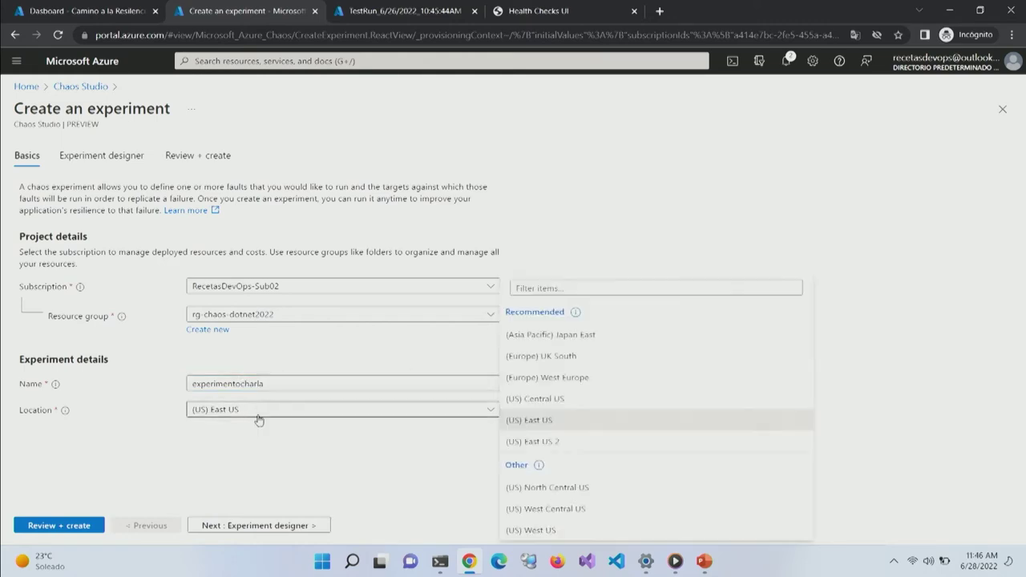
left_click(551, 423)
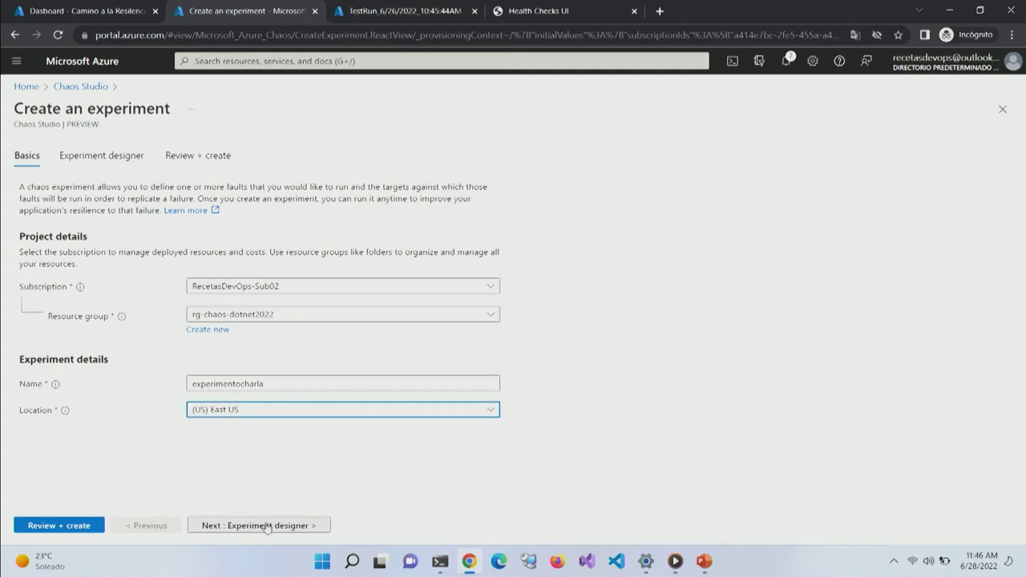
In the experiment designer, configure a VMSS Shutdown fault for Branch 1 of Step 1 with instances set to 12
left_click(267, 525)
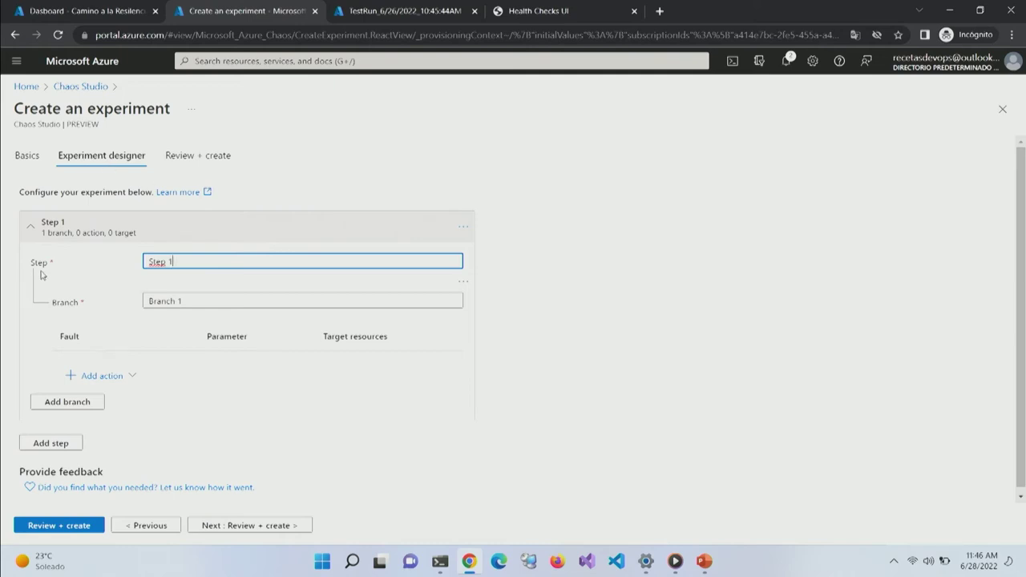
left_click(147, 300)
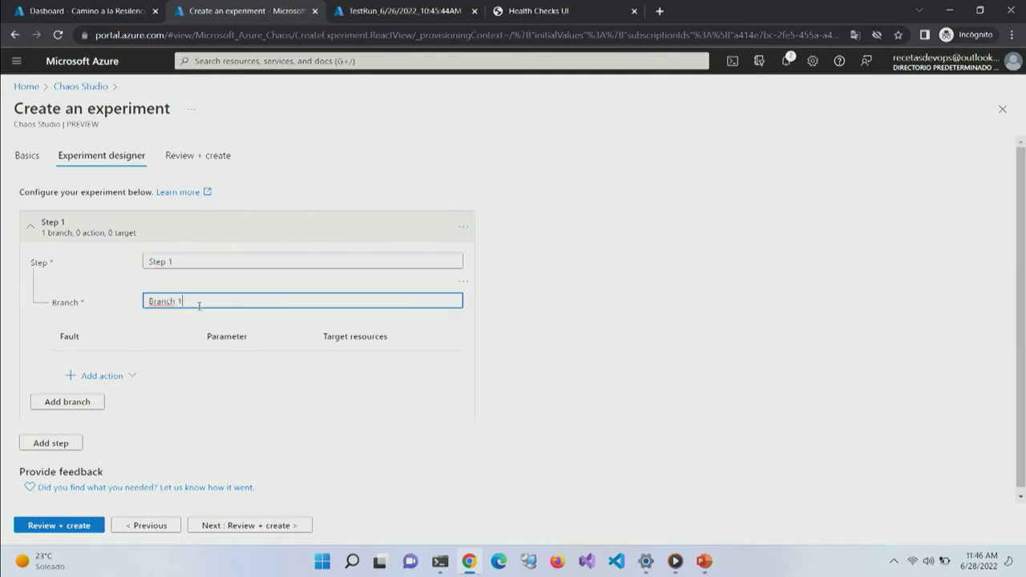
left_click(121, 377)
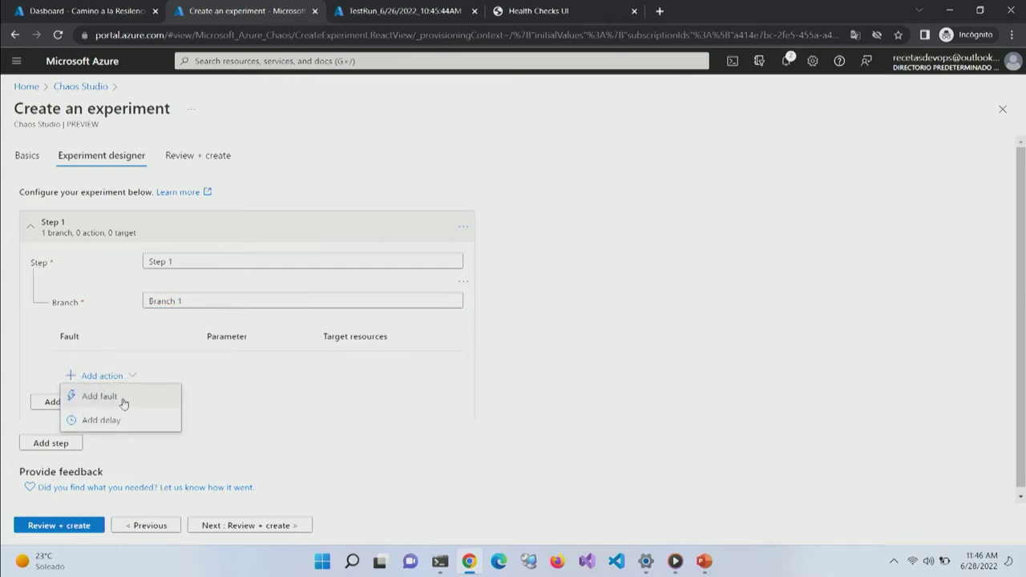
left_click(123, 401)
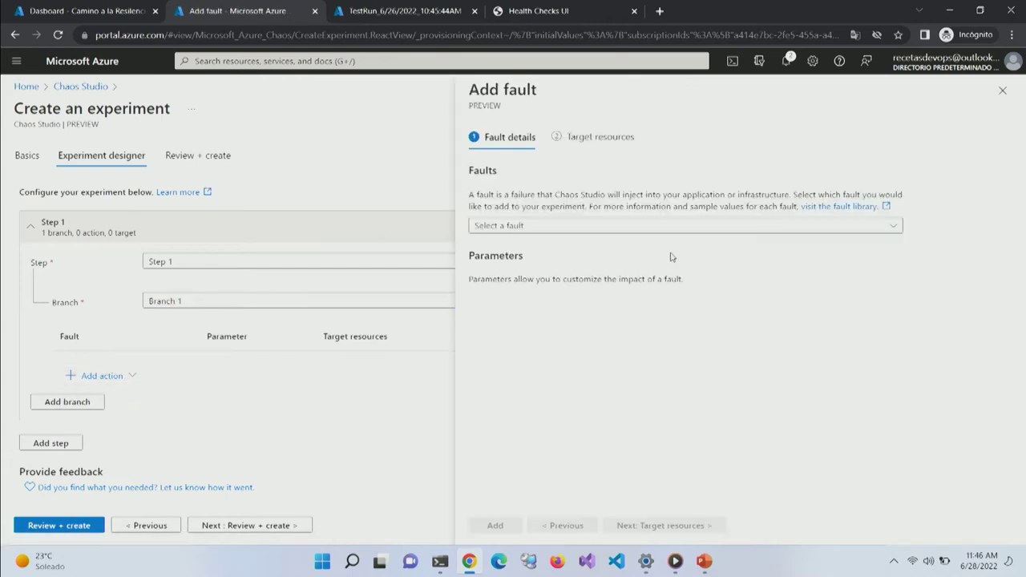
left_click(513, 226)
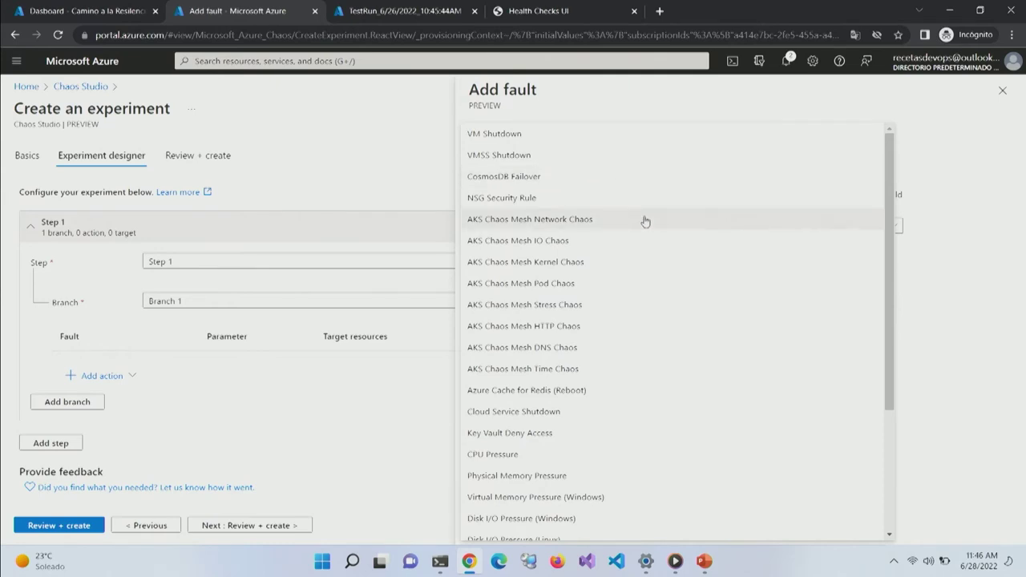
left_click(510, 157)
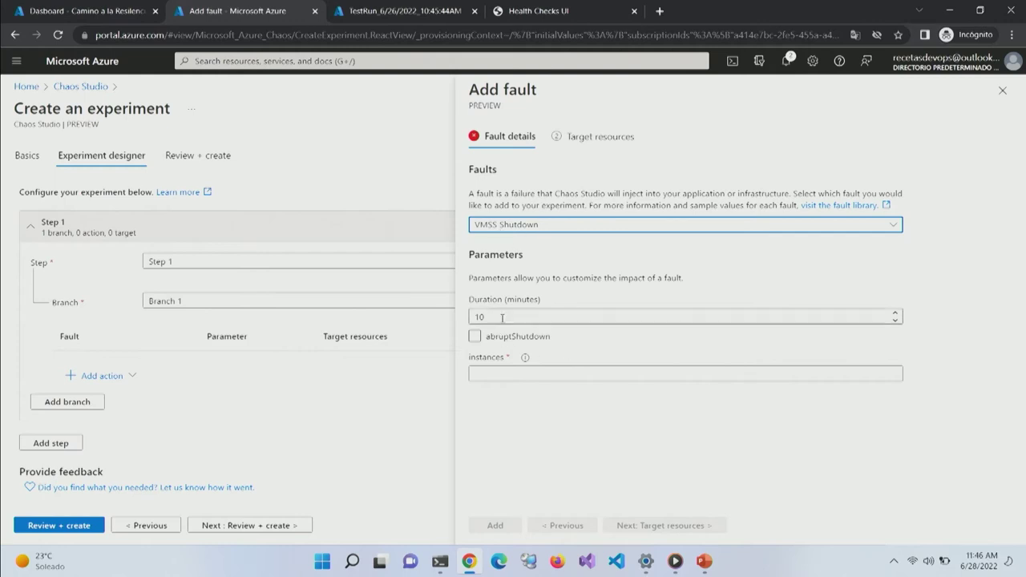
left_click(512, 373)
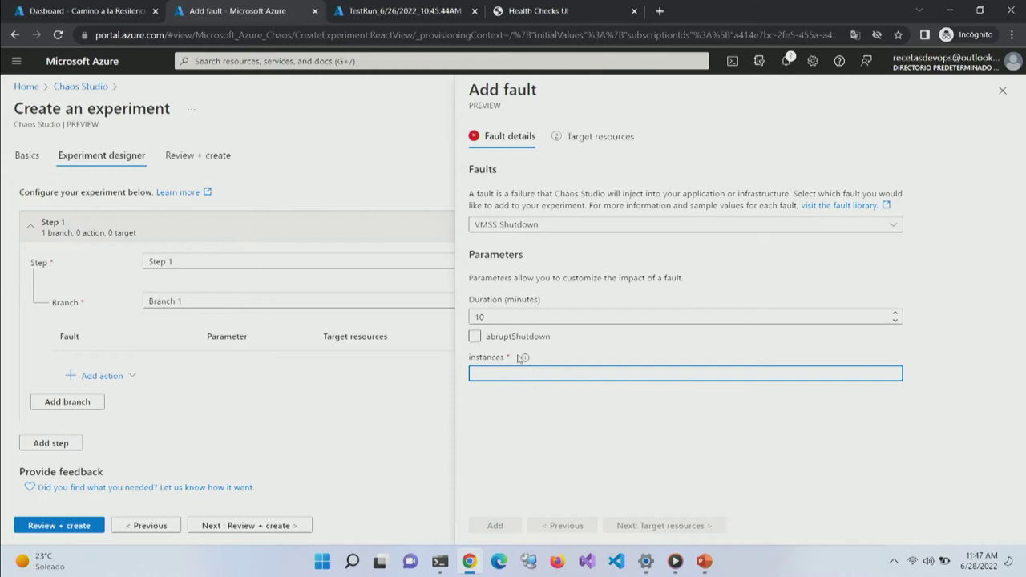
type("12")
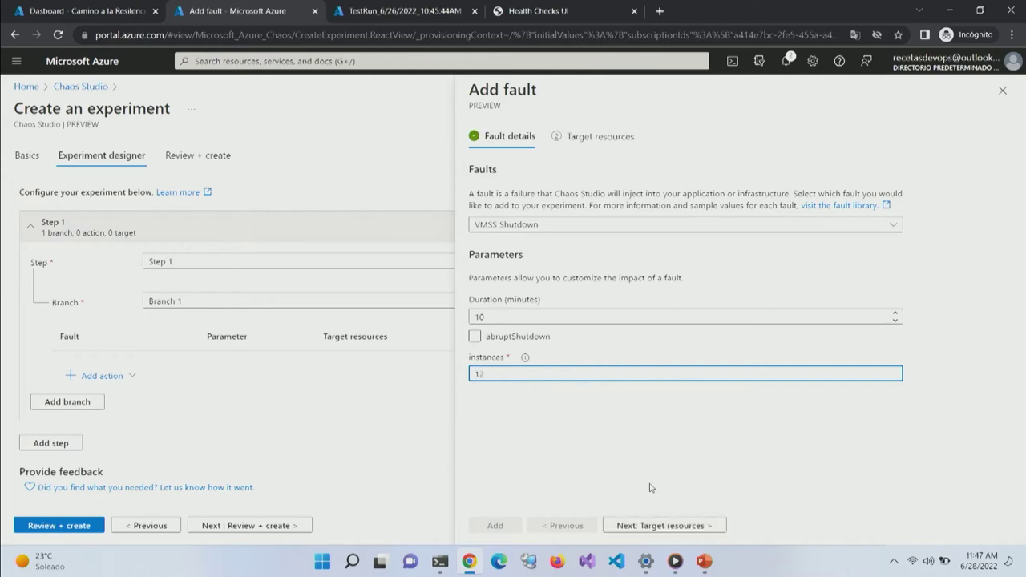
Target the aks-default-94617099 scale set and add the configured fault to Branch 1
left_click(670, 526)
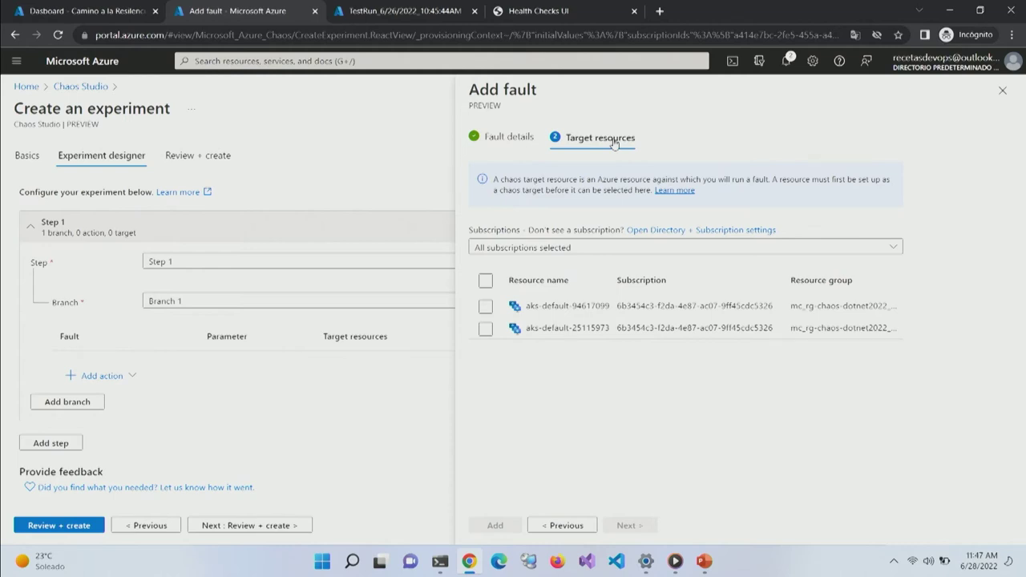
left_click(485, 306)
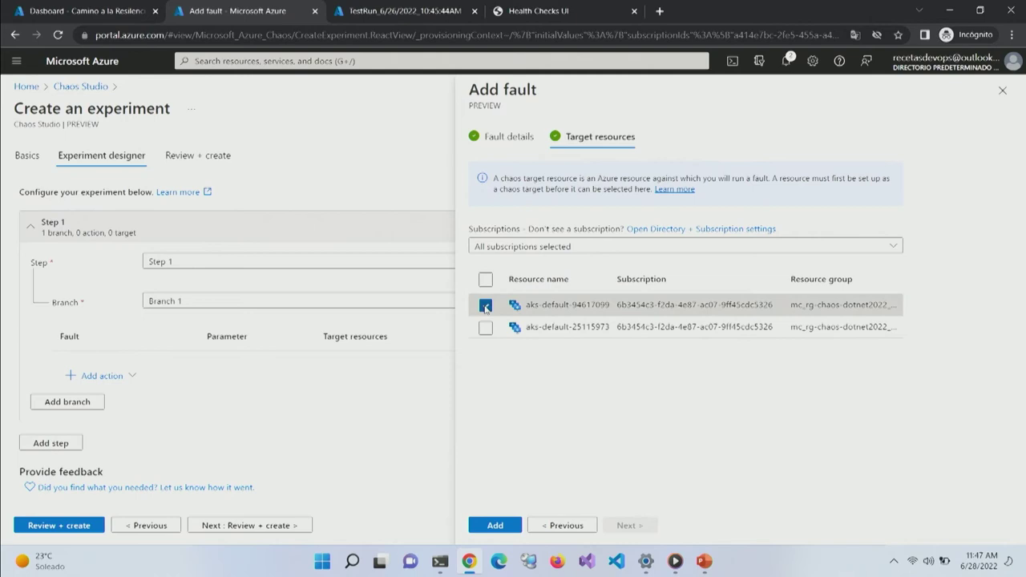
left_click(493, 524)
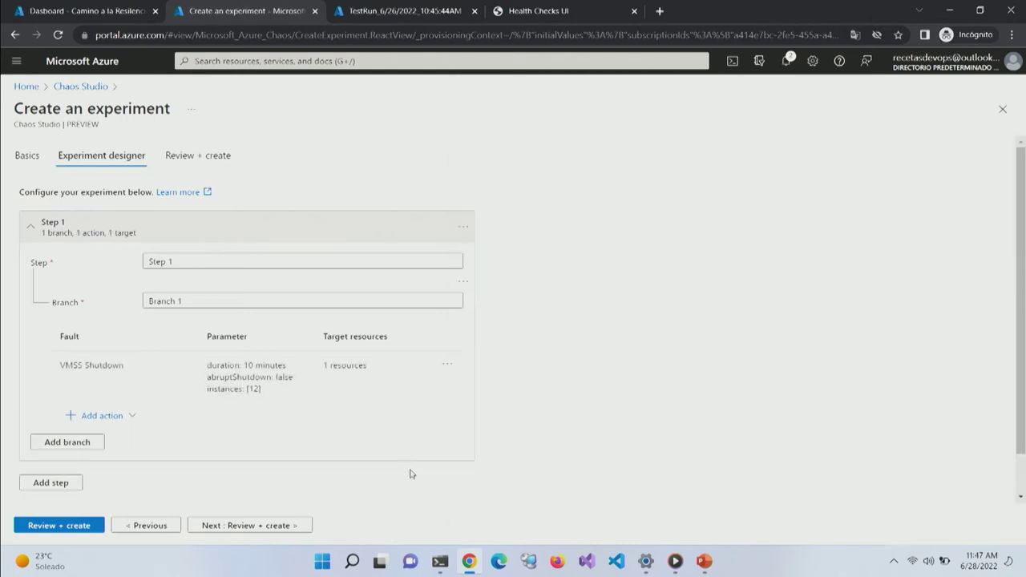
Add a second branch to Step 1 and submit the experiment for creation
left_click(114, 416)
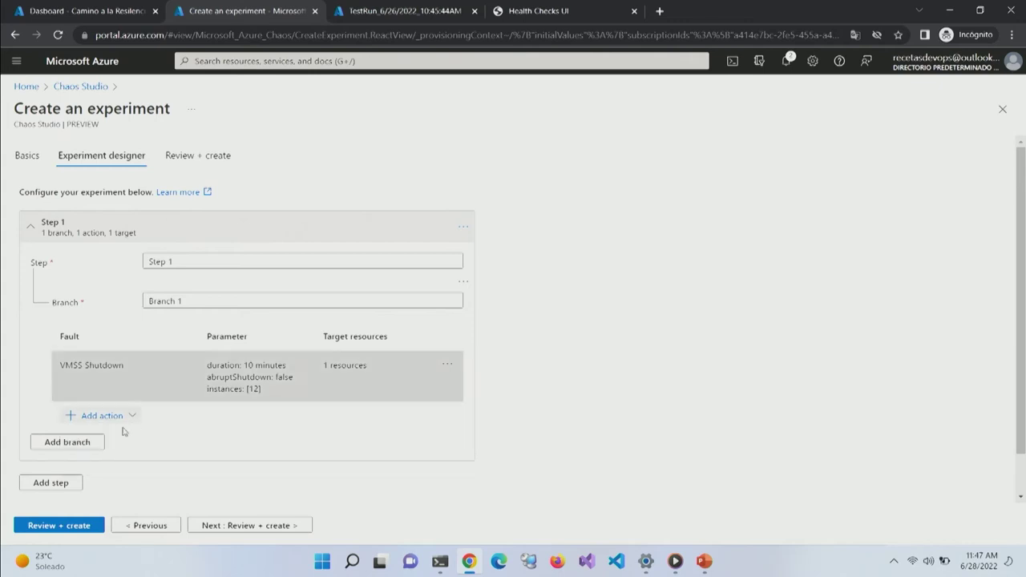
left_click(91, 441)
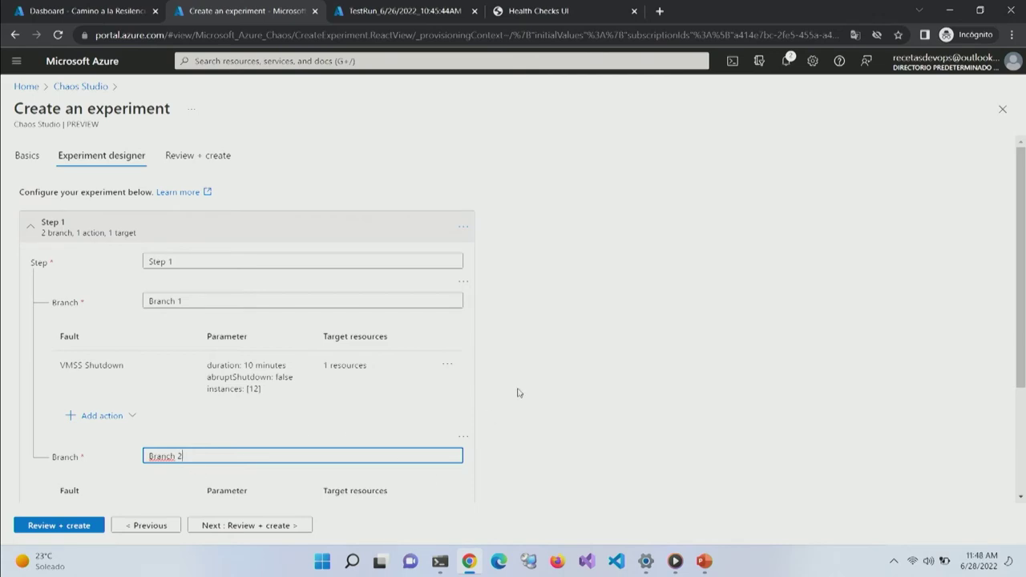
left_click(285, 528)
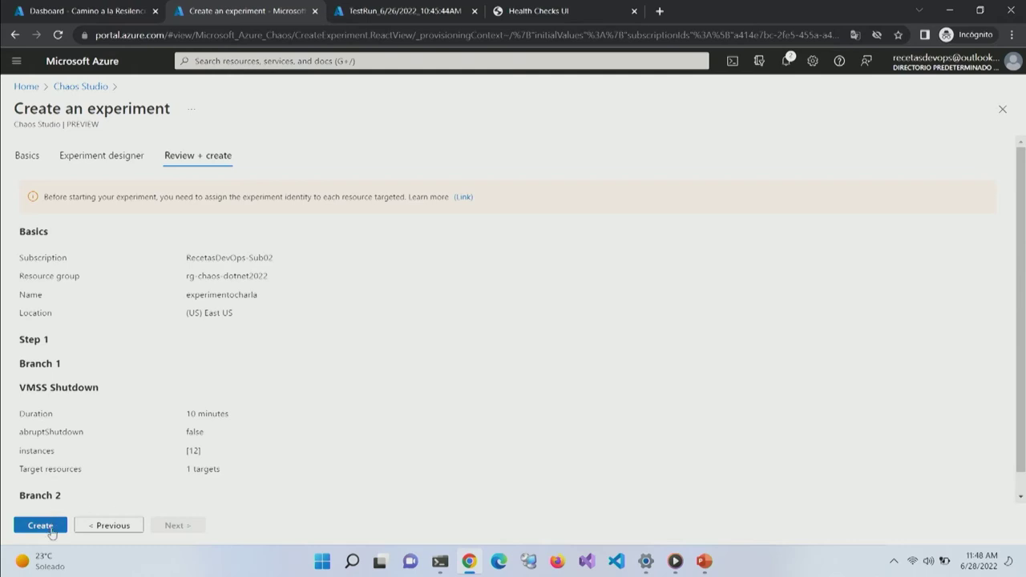
left_click(40, 526)
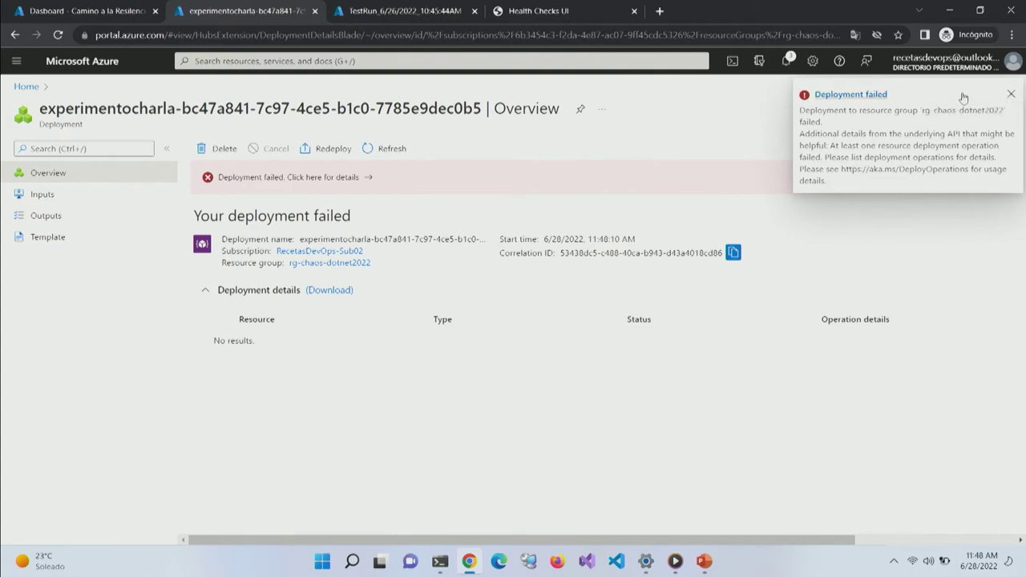
Dismiss the deployment notification and return to the list of Chaos Studio experiments
left_click(1012, 96)
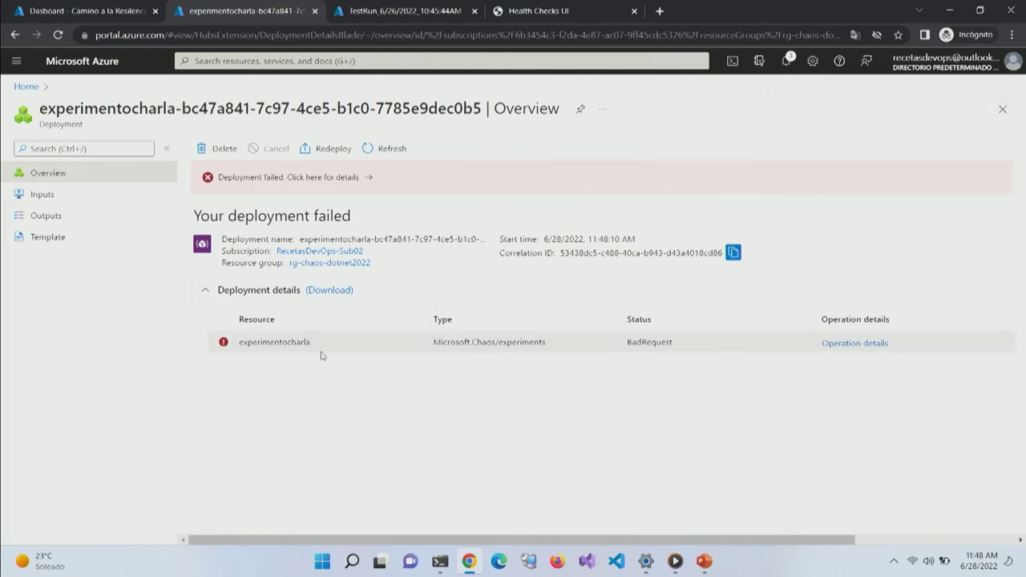
left_click_drag(319, 348, 234, 345)
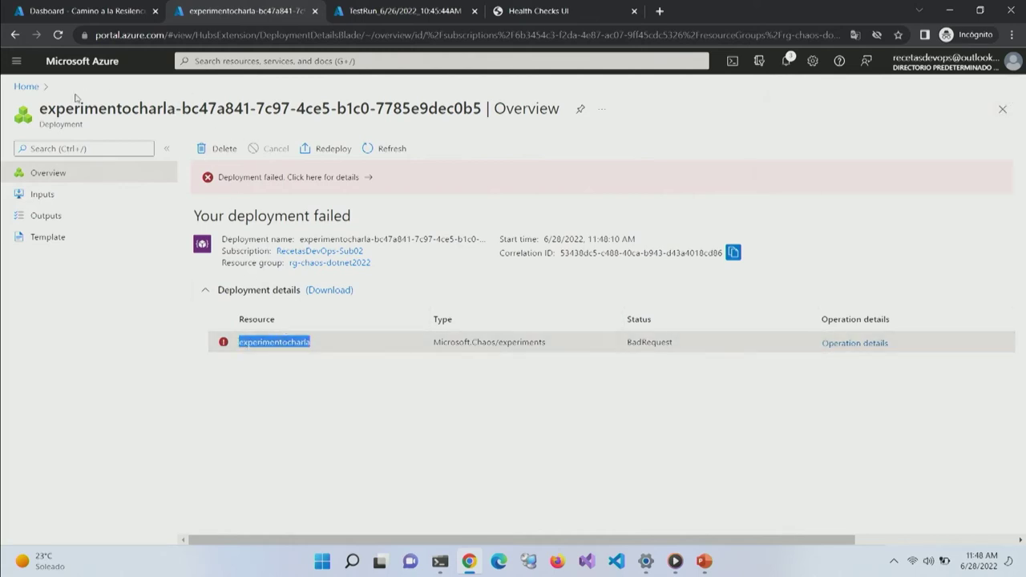
left_click(27, 86)
left_click(327, 143)
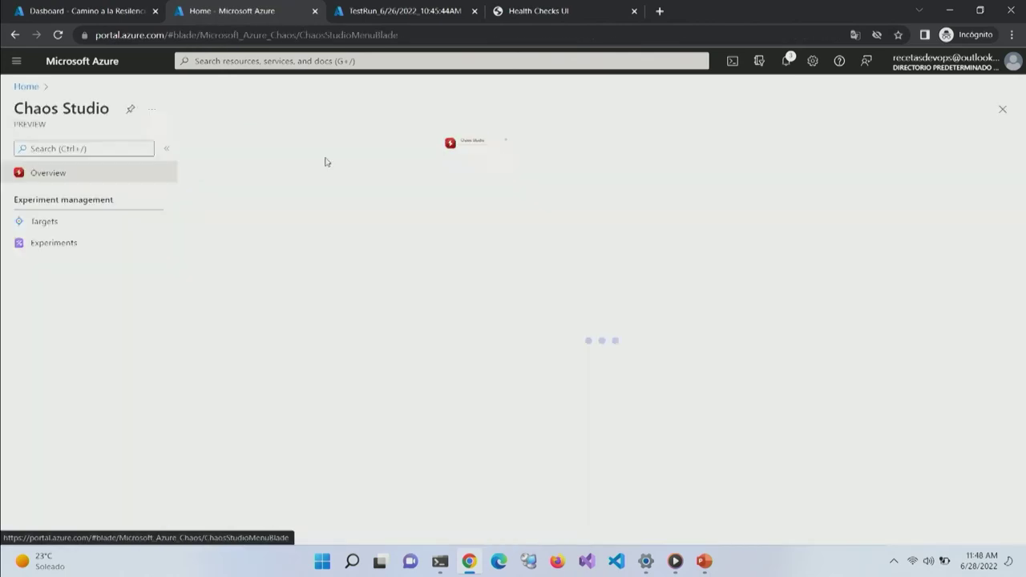
left_click(54, 243)
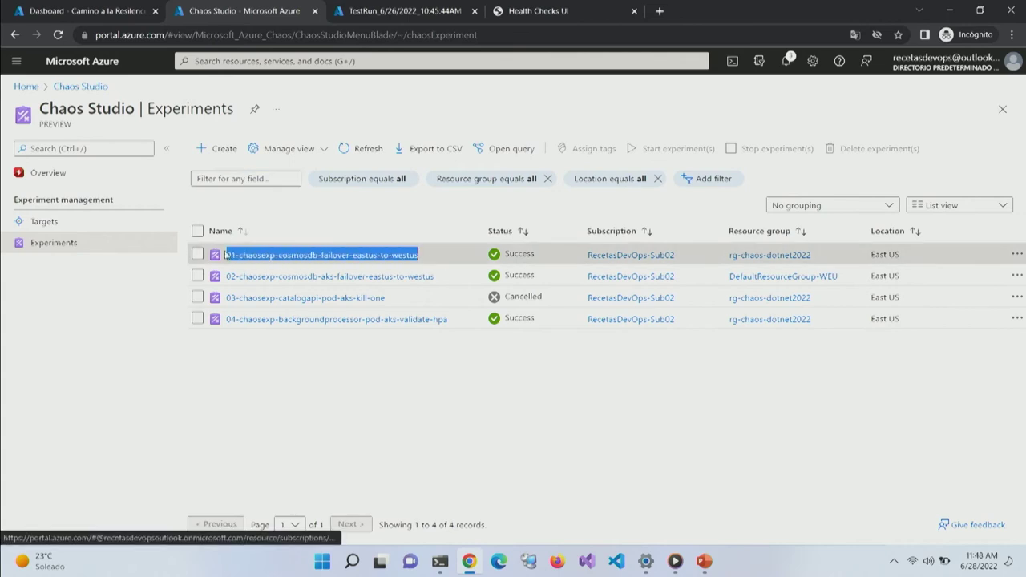
Search for virtual machine scale sets and open the access control settings of aks-default-94617099-vmss
left_click(393, 60)
type("vmms")
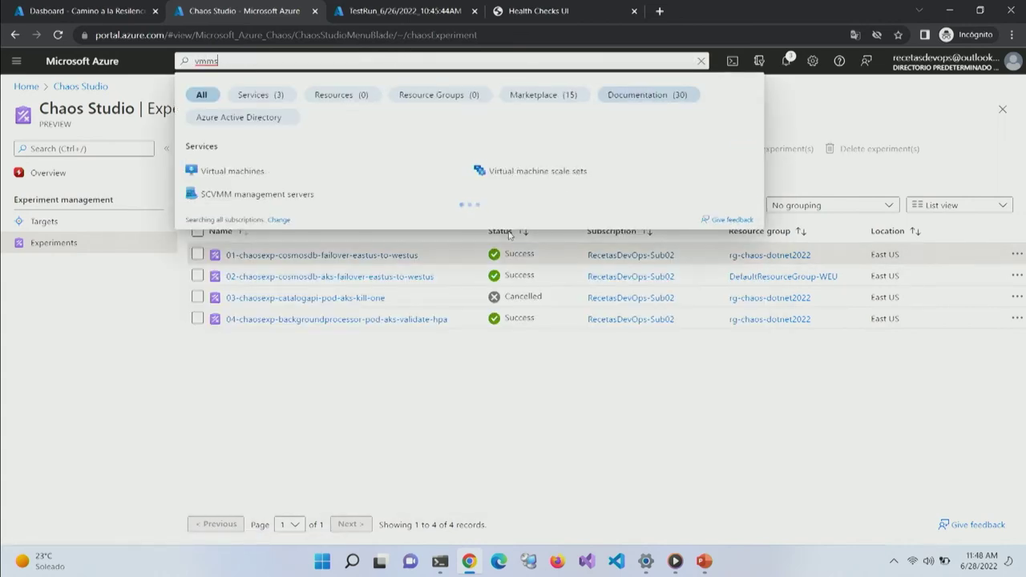
left_click(486, 172)
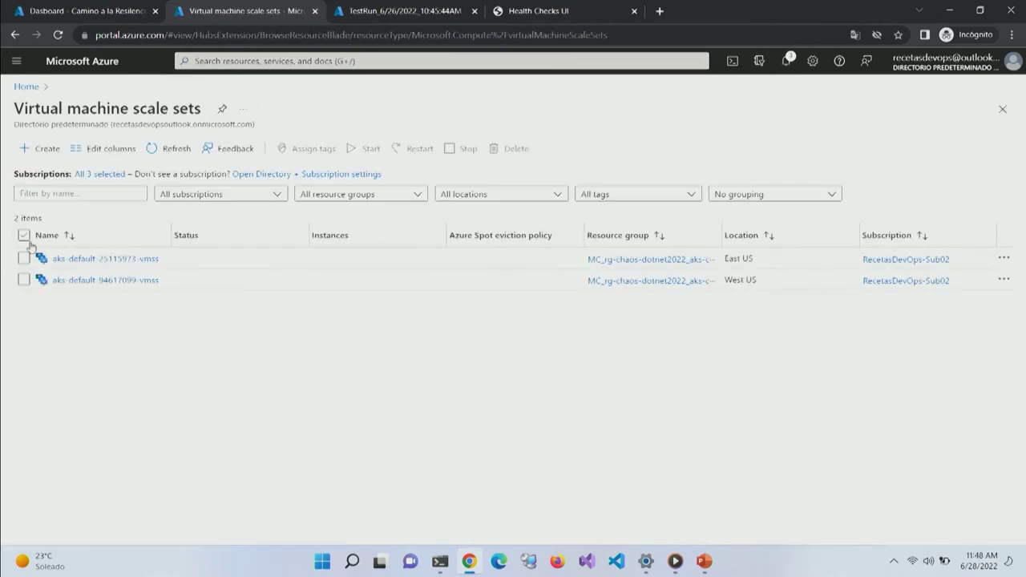
left_click(108, 276)
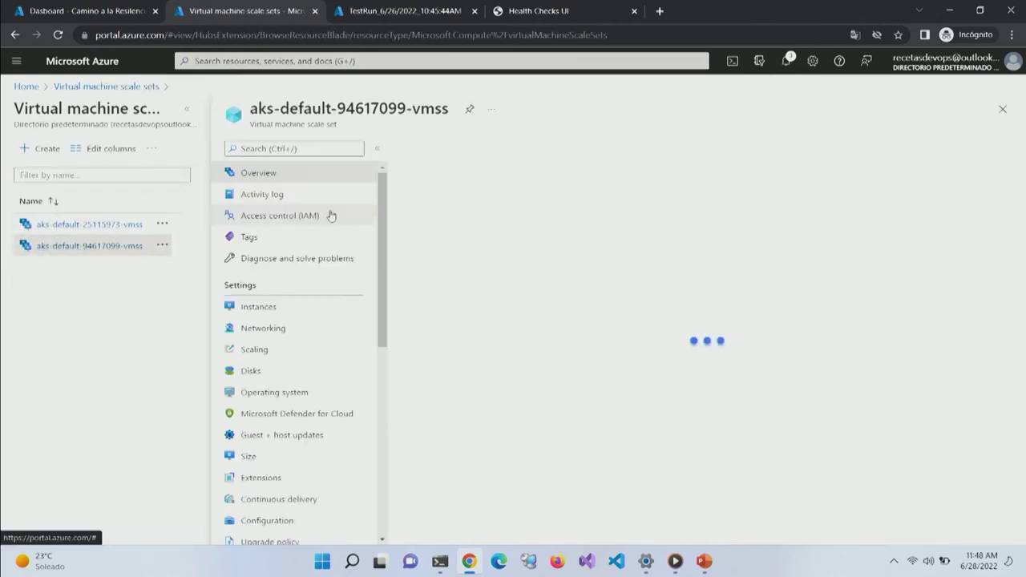
left_click(265, 195)
left_click(271, 217)
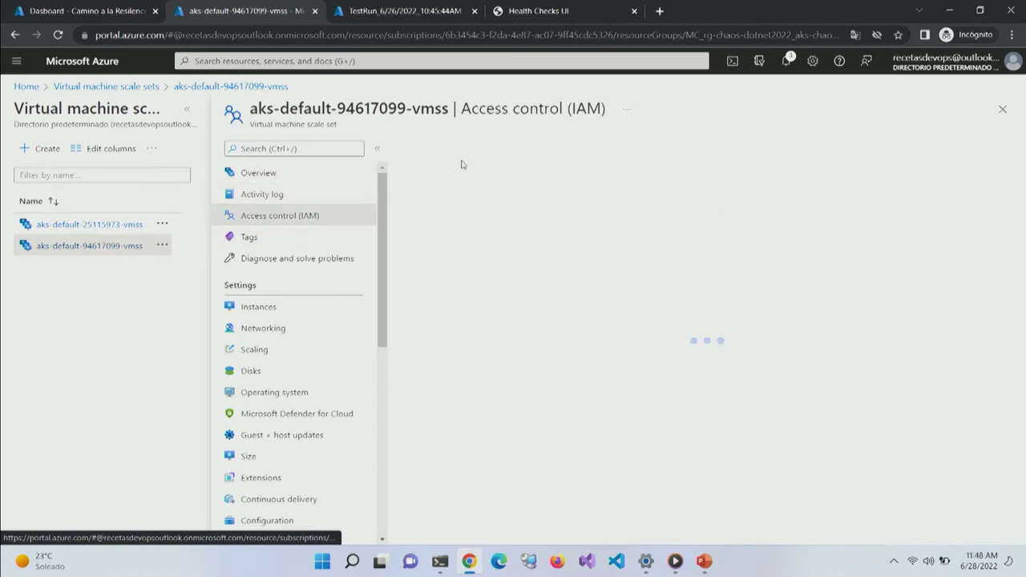
Start a new role assignment on the scale set and choose the Contributor role
left_click(425, 148)
left_click(435, 171)
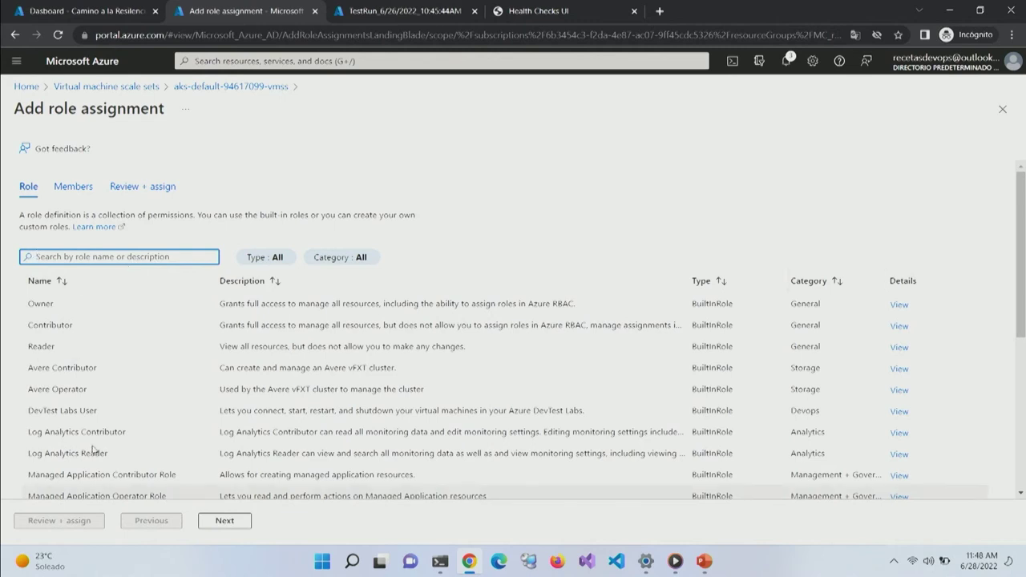
left_click(90, 329)
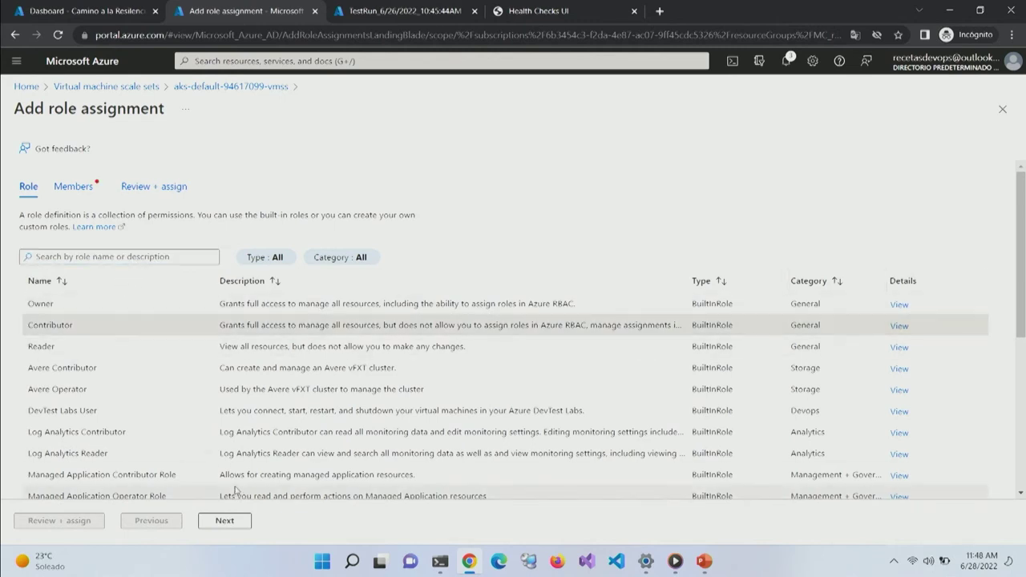
left_click(223, 522)
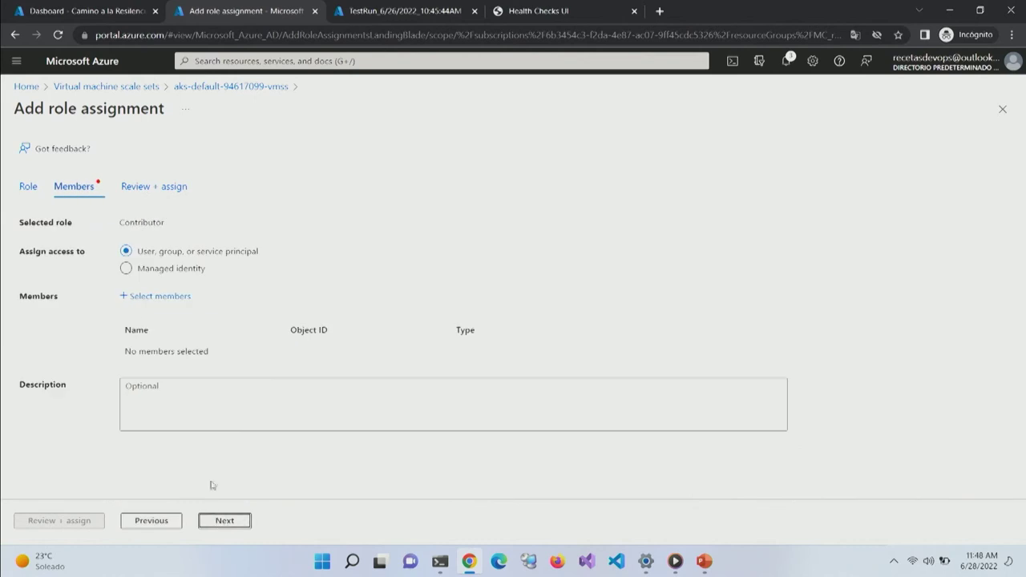
Assign access to a managed identity, list the Chaos Experiment identities to choose from, and switch to the PowerPoint presentation
left_click(175, 271)
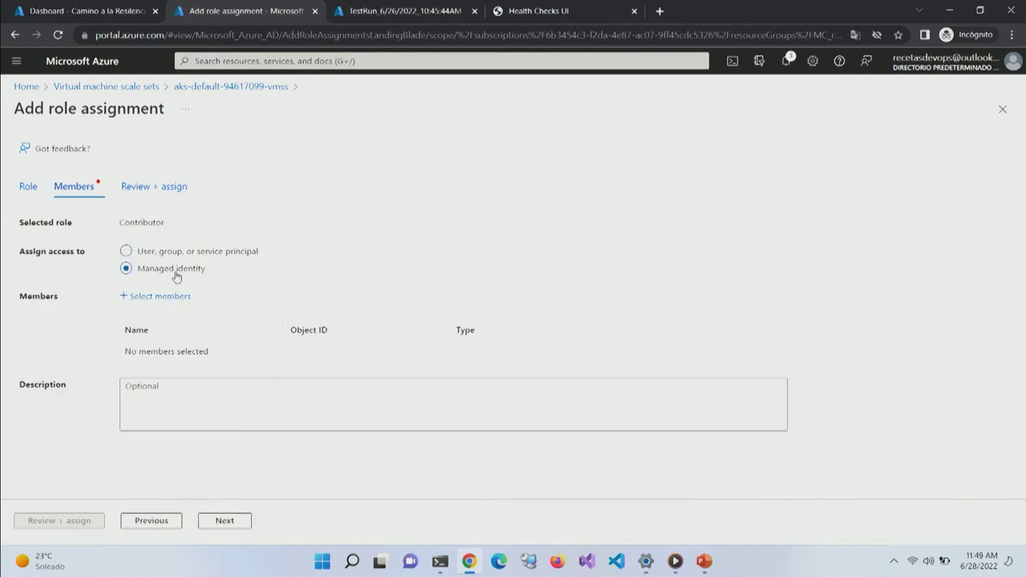
left_click(160, 297)
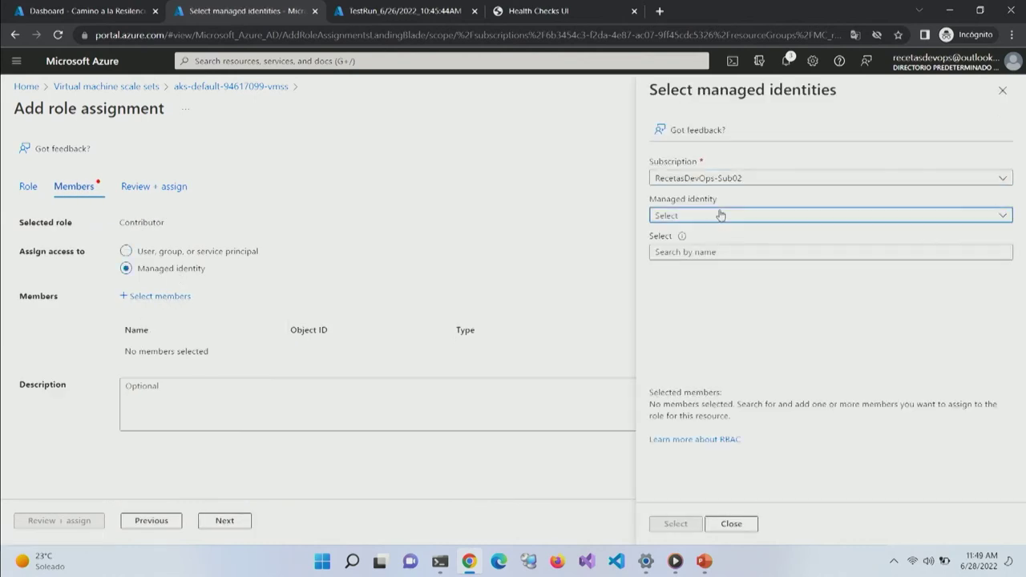
left_click(720, 215)
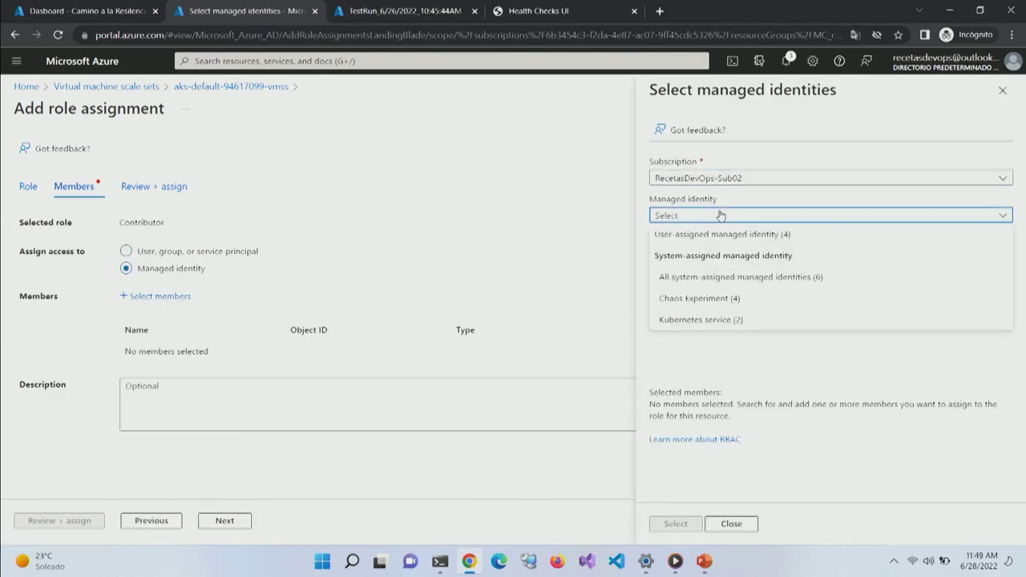
left_click(739, 299)
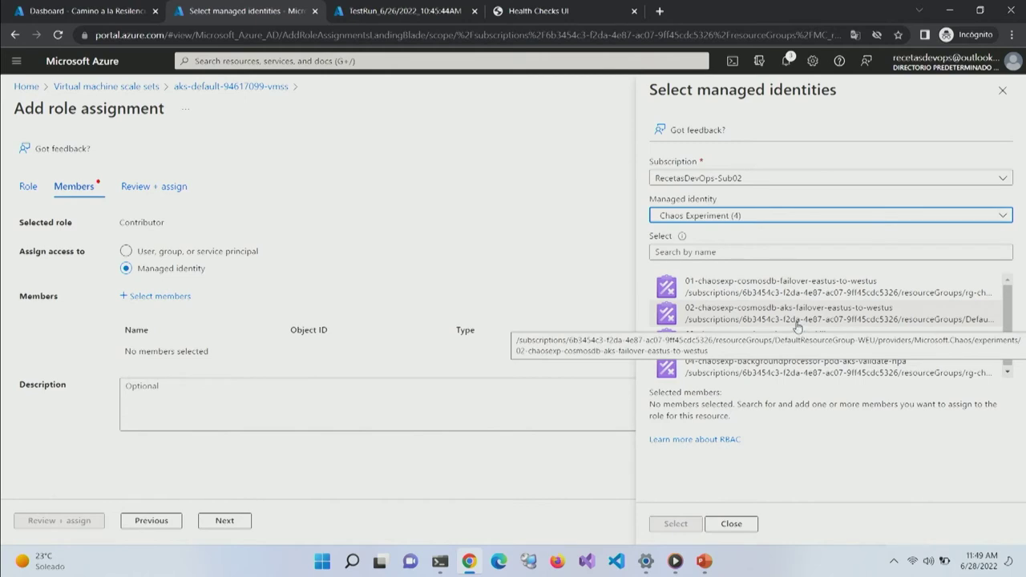
left_click(649, 537)
left_click(705, 562)
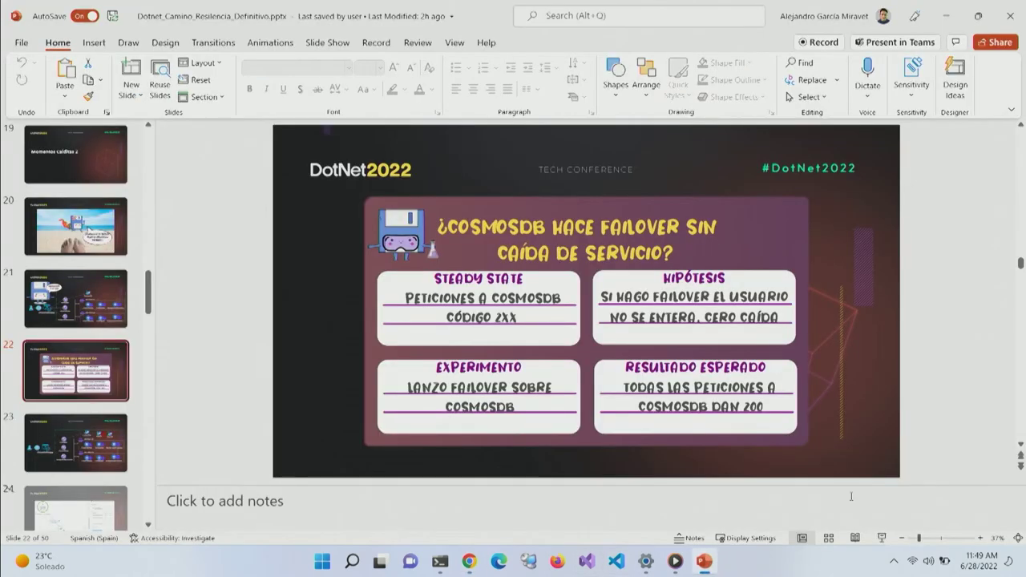
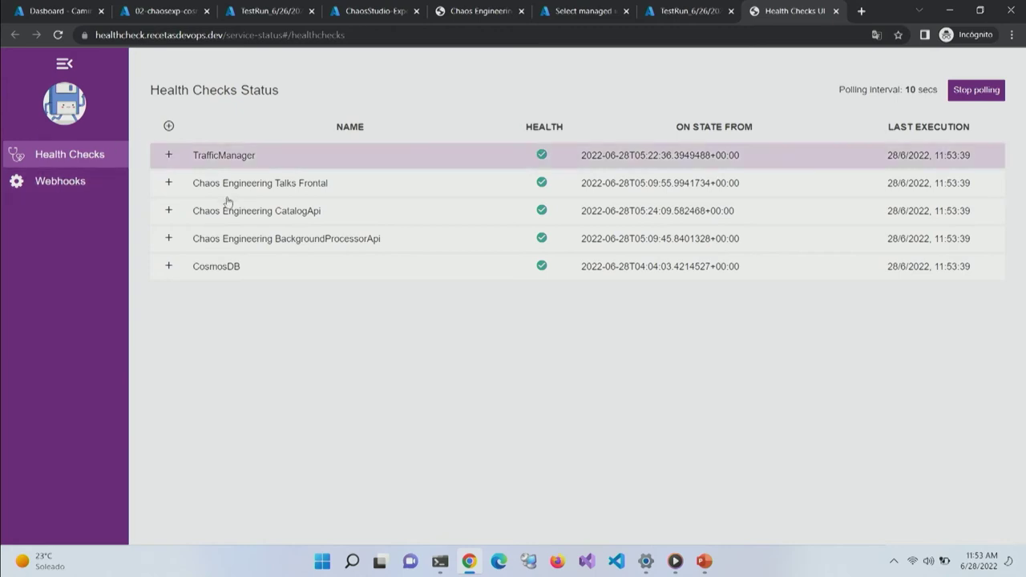
Expand the TrafficManager, Chaos Engineering Talks Frontal and Chaos Engineering CatalogApi entries on the Health Checks page
left_click(170, 154)
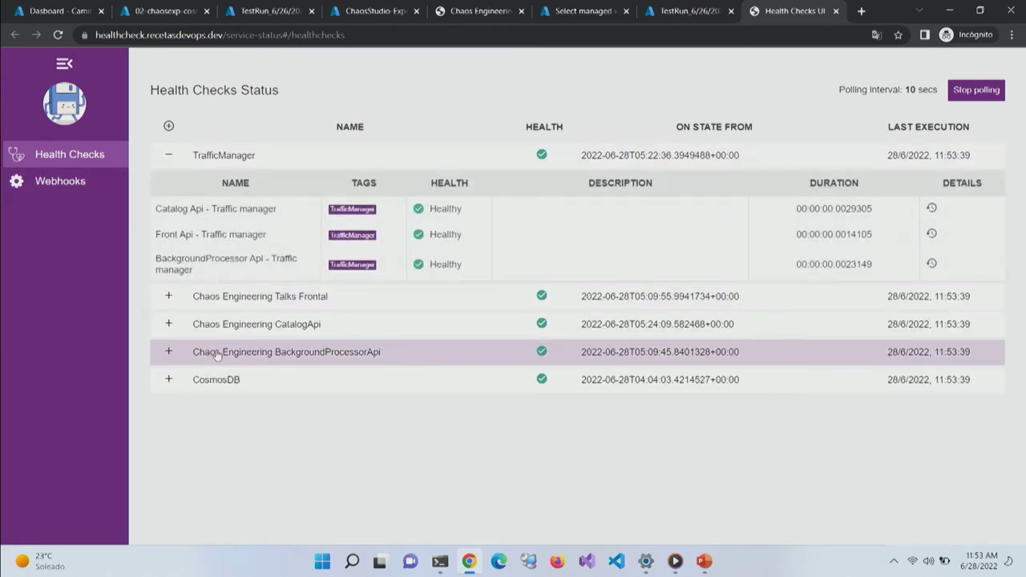
left_click(168, 296)
left_click(169, 403)
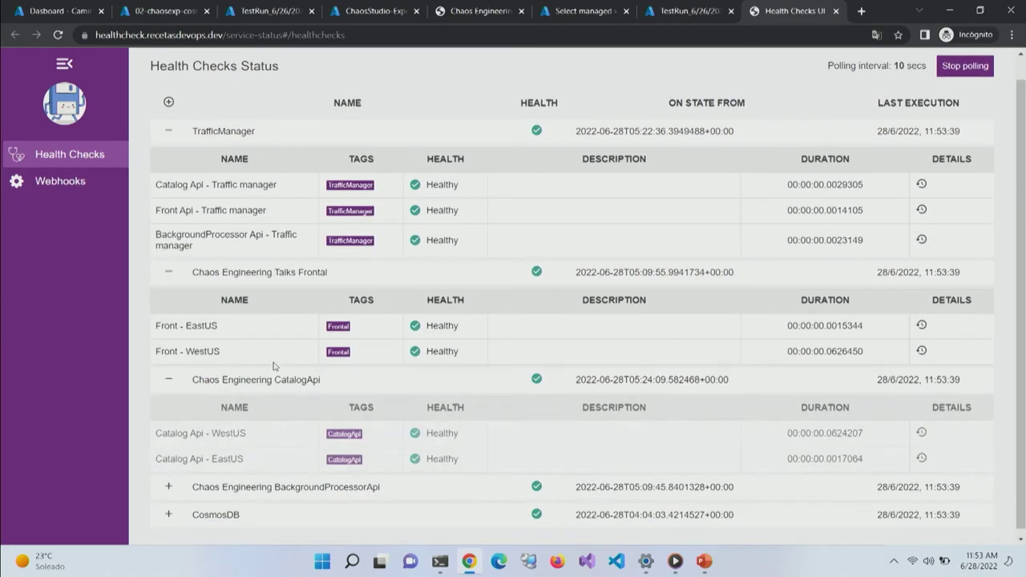
left_click(440, 561)
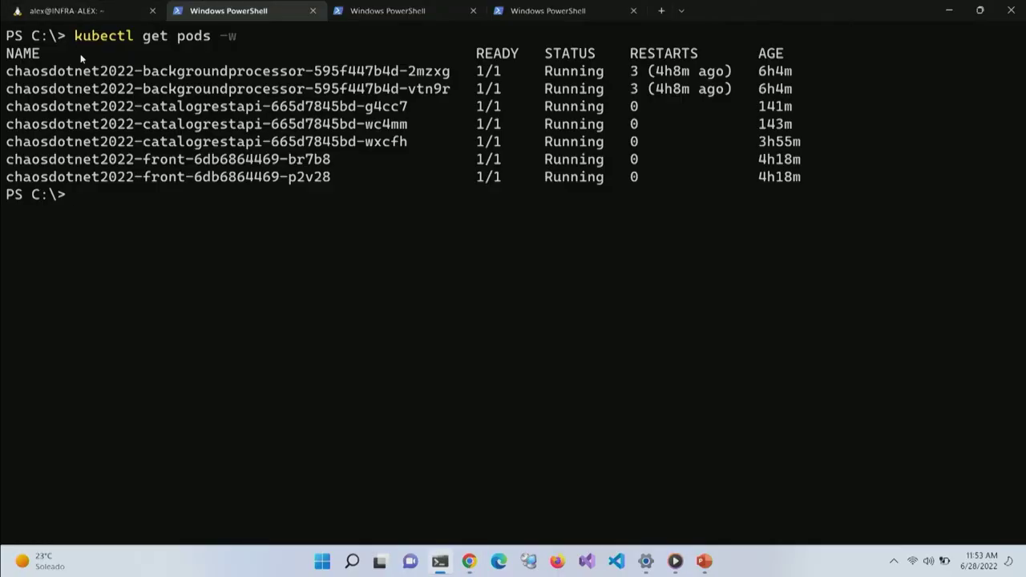
left_click(78, 11)
key("Return")
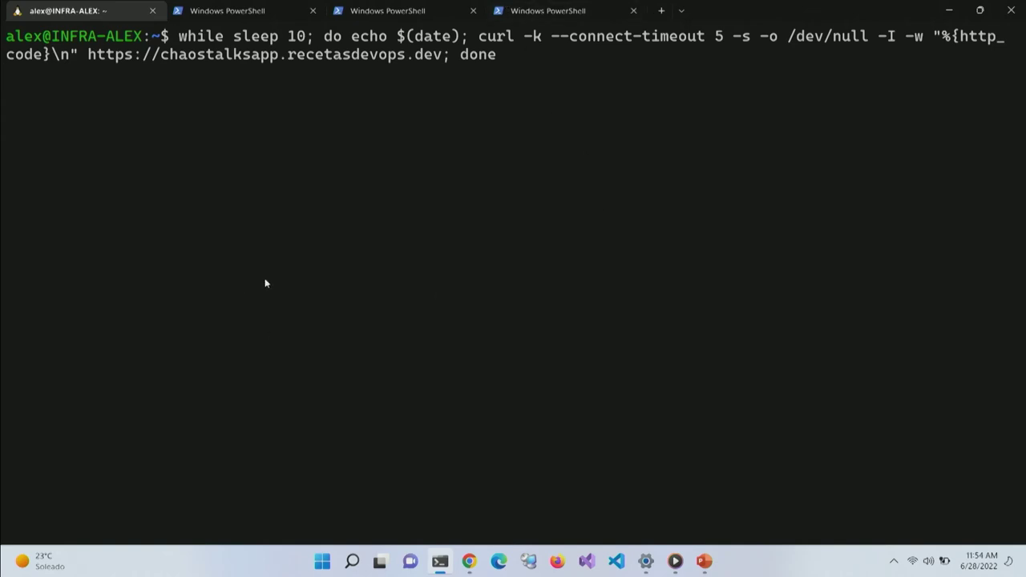
Return to Chrome and check the health statuses and the run history of experiment 02-chaosexp-cosmosdb-aks-failover-eastus-to-westus
left_click(470, 568)
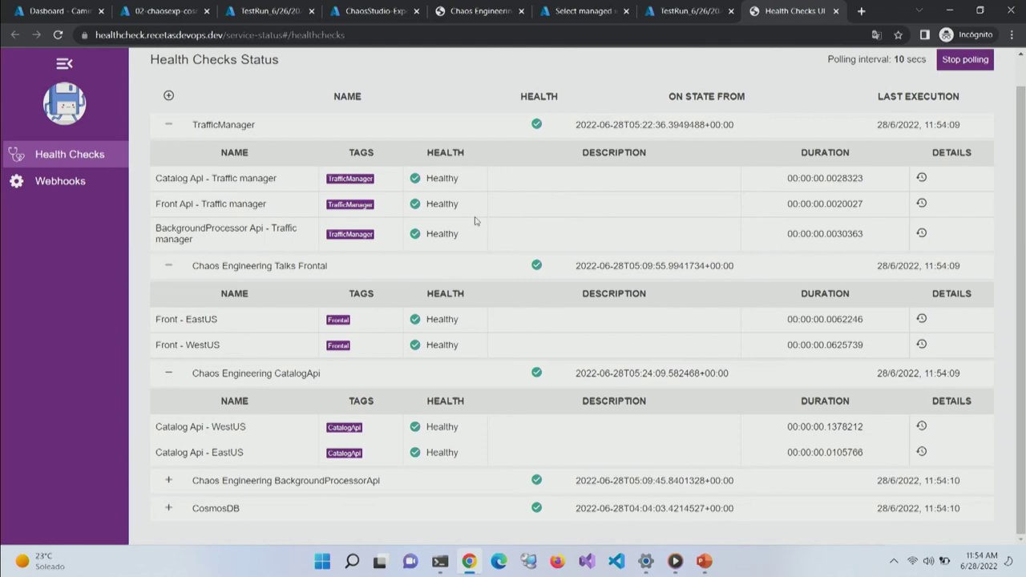
scroll(545, 231, "up", 1)
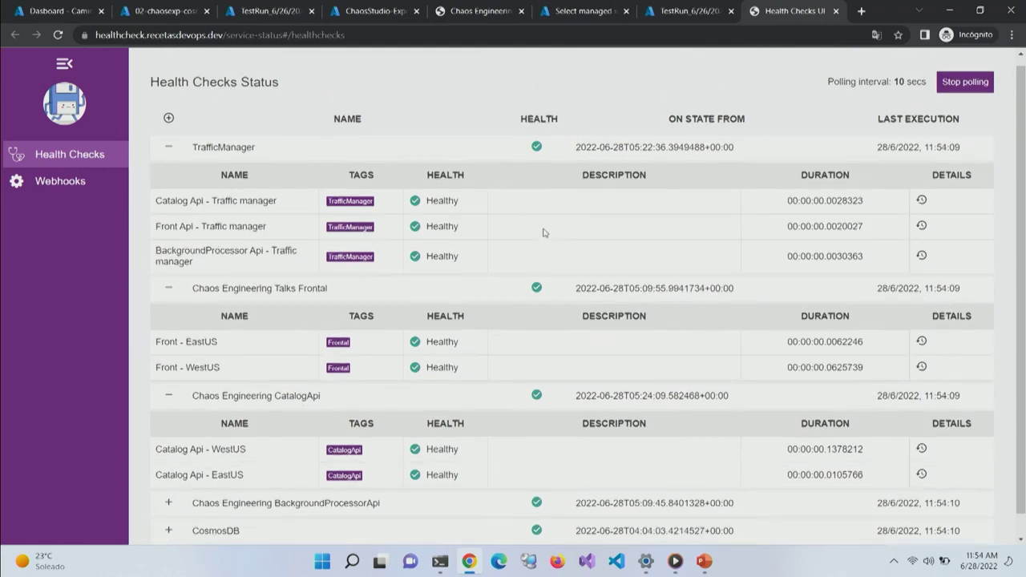
left_click(182, 8)
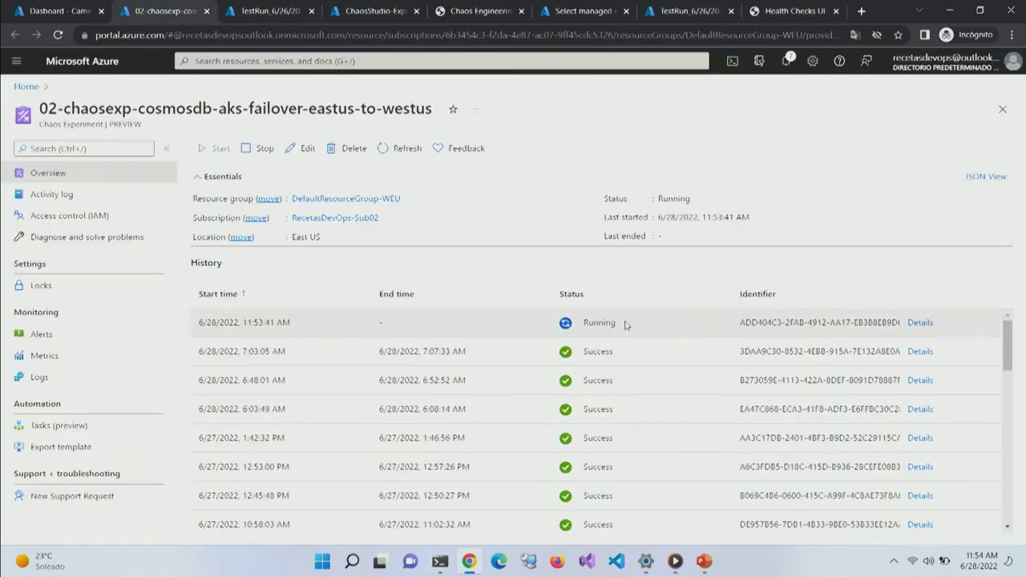
Open the EastUS AKS scale set from Experimento 02 on the shared dashboard and view the status of its instances
left_click(37, 6)
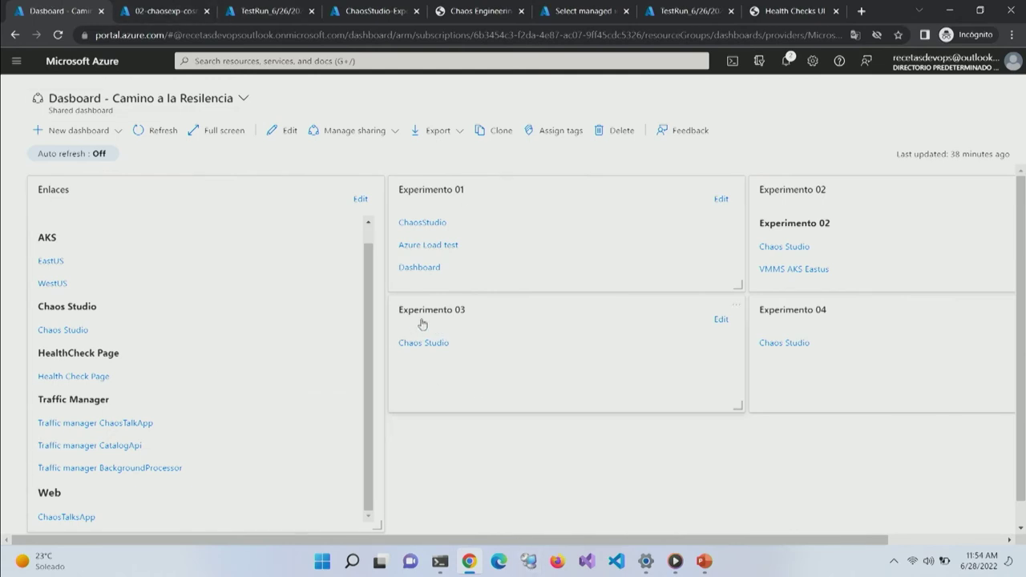
left_click(797, 272)
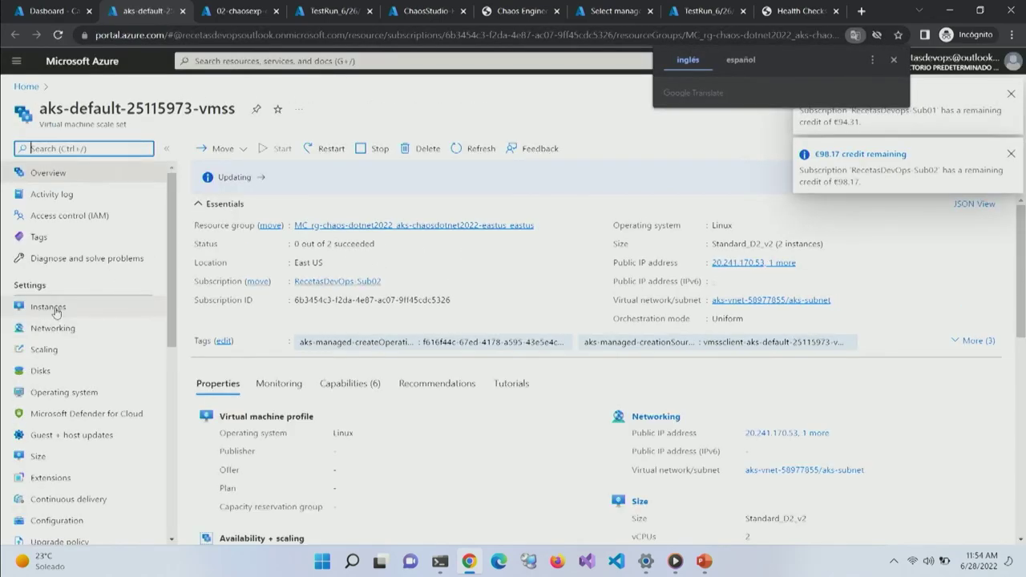
left_click(48, 307)
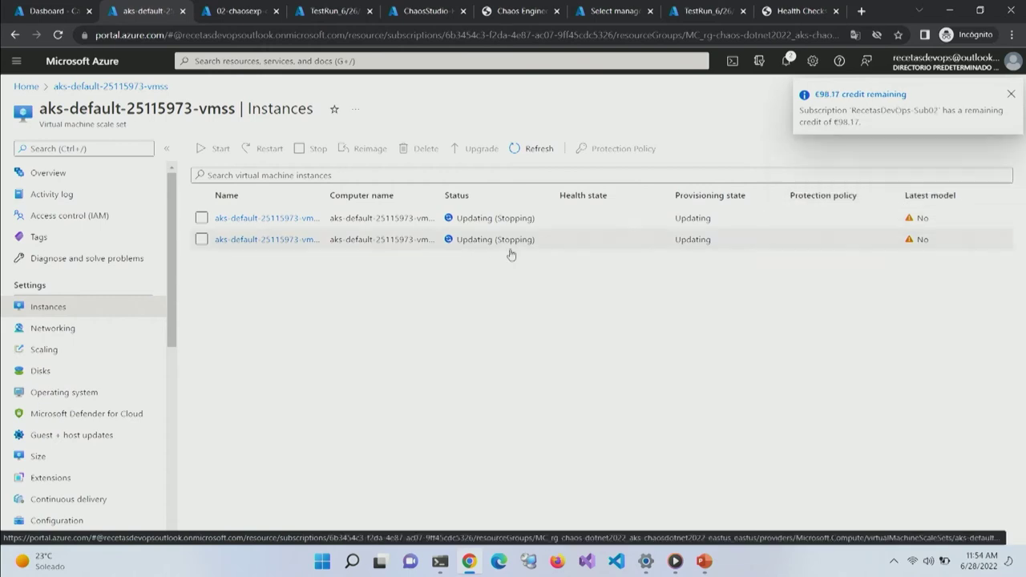
Compare the Health Checks page with the HTTP codes logged by the curl loop in the terminal
left_click(792, 12)
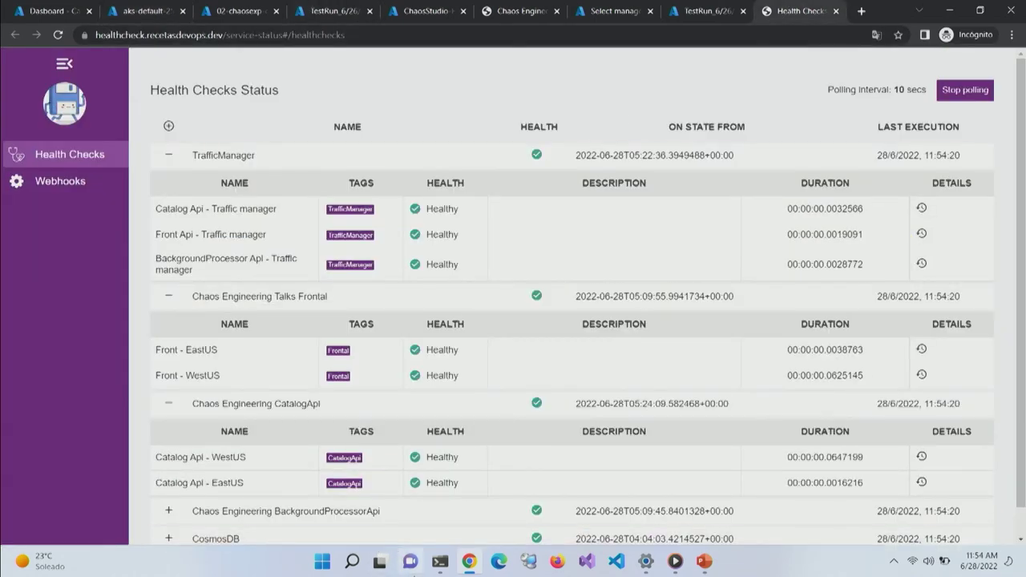
left_click(437, 563)
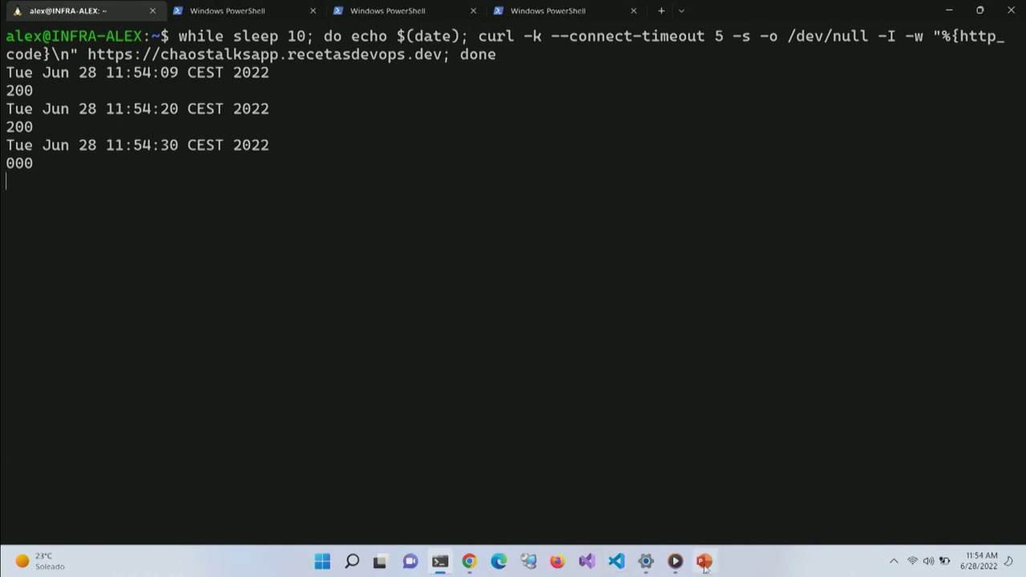
mouse_move(706, 563)
Return to the Health Checks page in Chrome, examine the regional checks, and expand the Chaos Engineering BackgroundProcessorApi entry
left_click(469, 562)
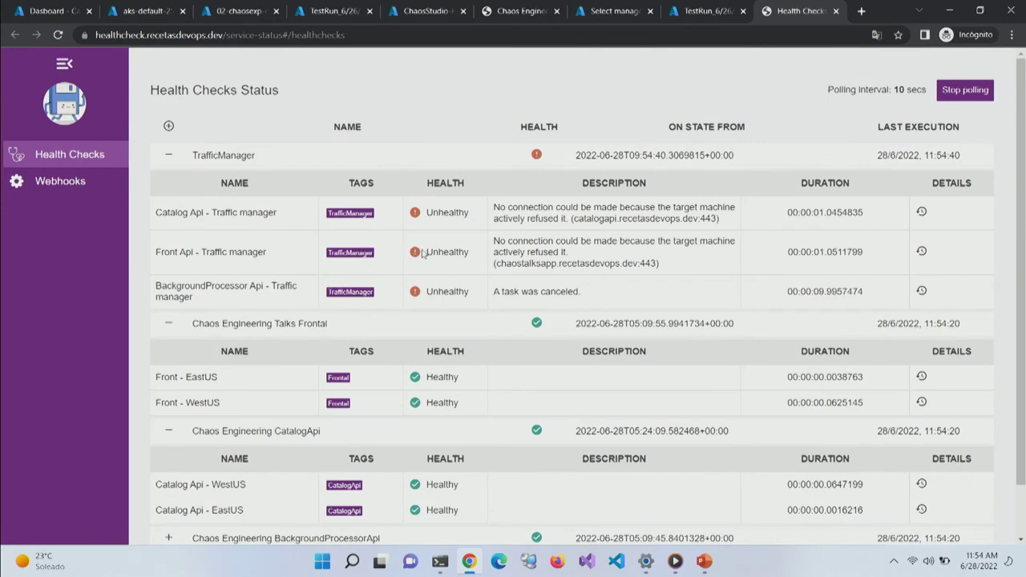
scroll(455, 251, "down", 1)
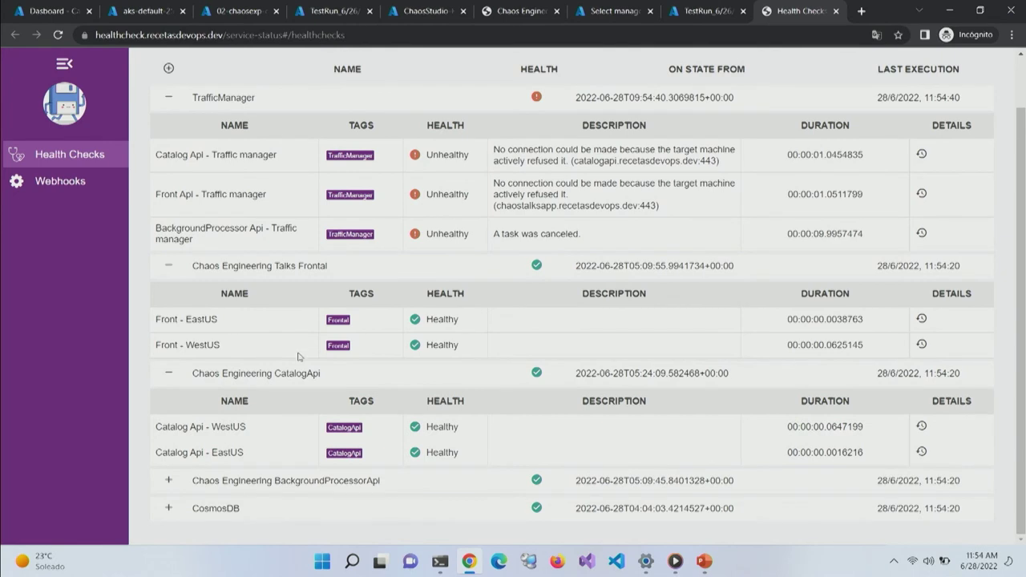
left_click_drag(904, 337, 167, 334)
left_click(169, 480)
scroll(289, 361, "down", 1)
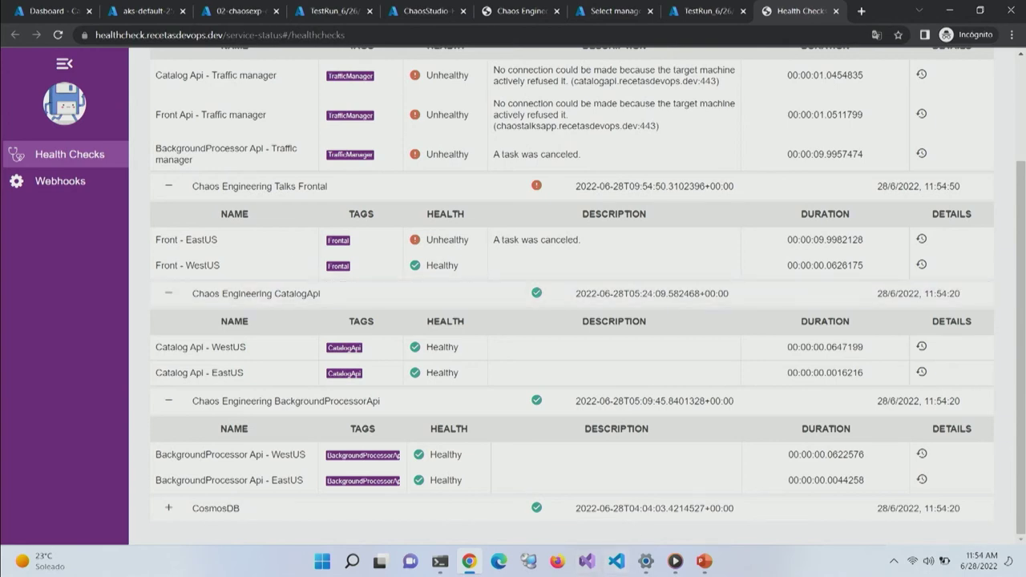
Minimize the open windows, play the Elvis_Abrazo02 audio file from the desktop, and minimize Media Player
left_click(950, 10)
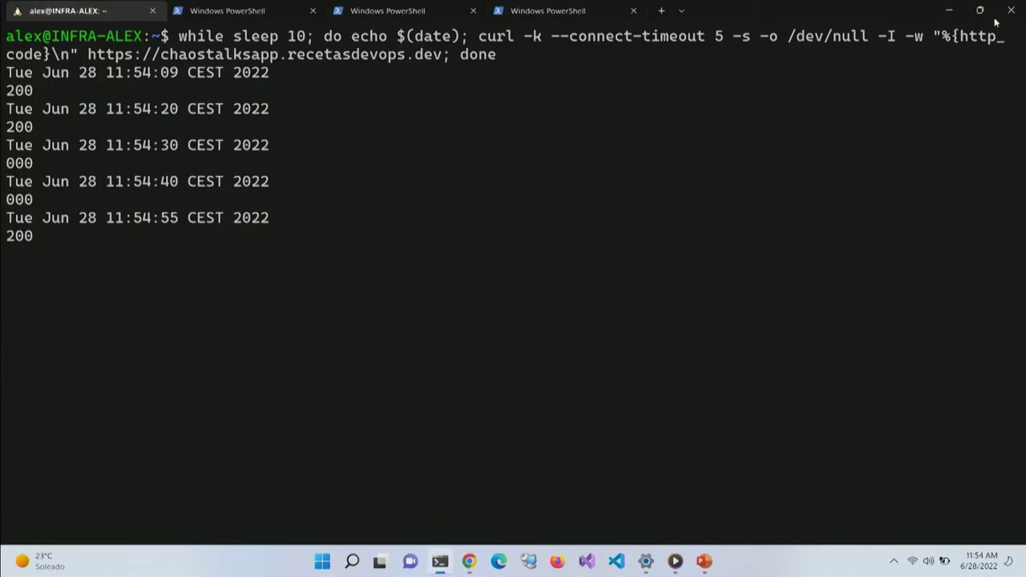
left_click(949, 11)
left_click(942, 15)
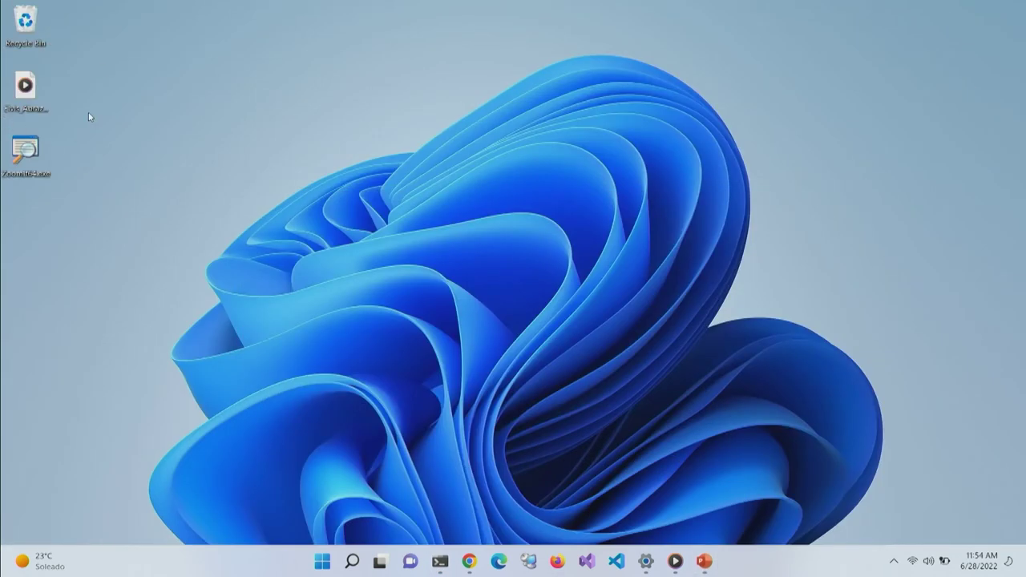
double_click(24, 85)
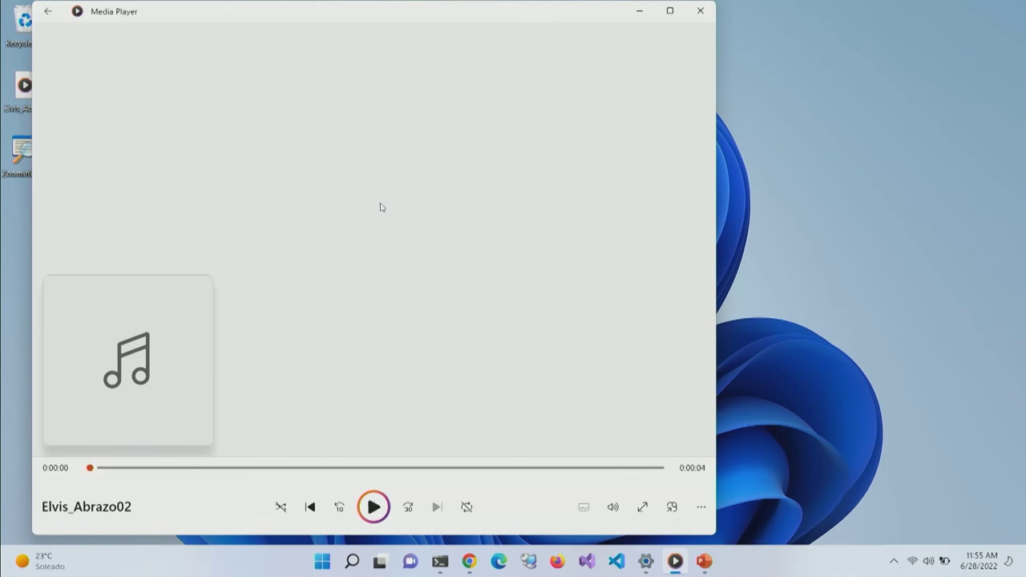
left_click(640, 11)
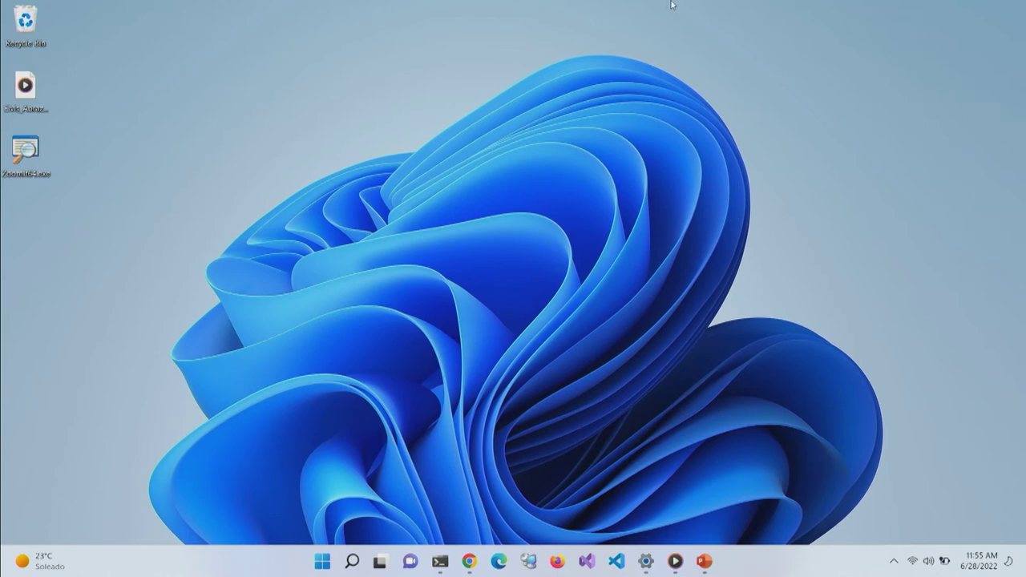
Review the region failover experiment slide in PowerPoint and the curl loop's log from its beginning in the terminal
left_click(704, 561)
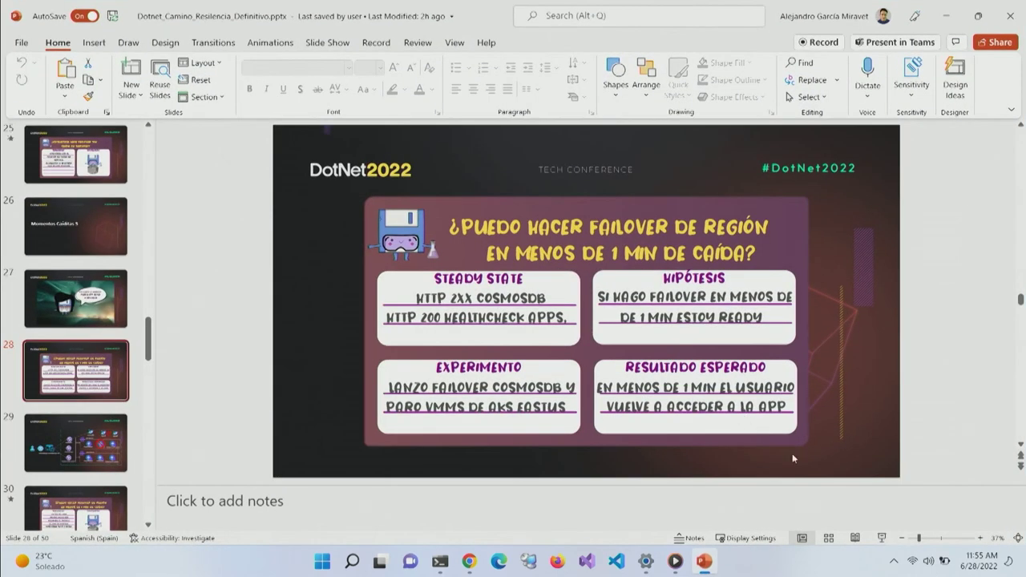
left_click(439, 561)
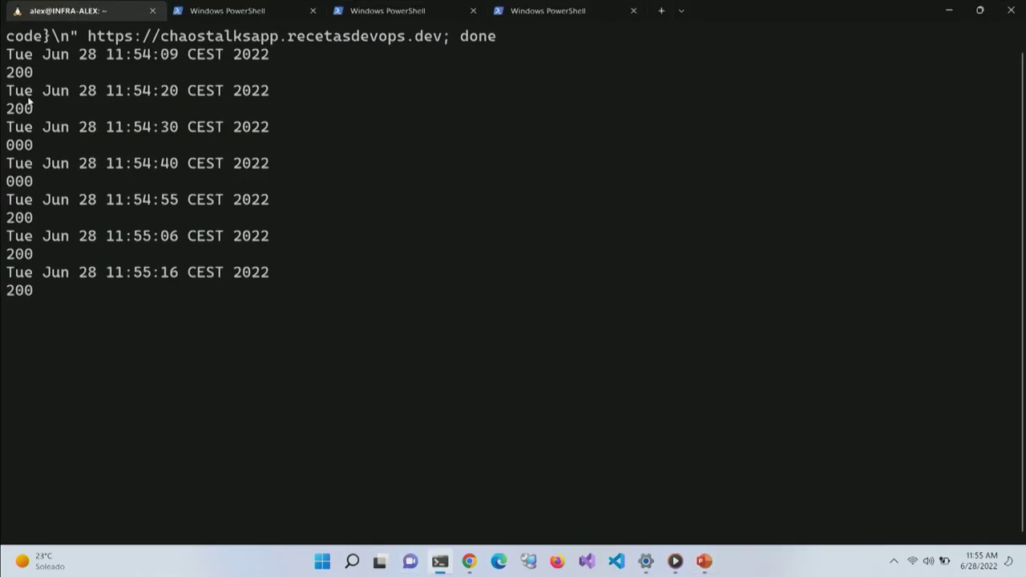
scroll(48, 108, "up", 1)
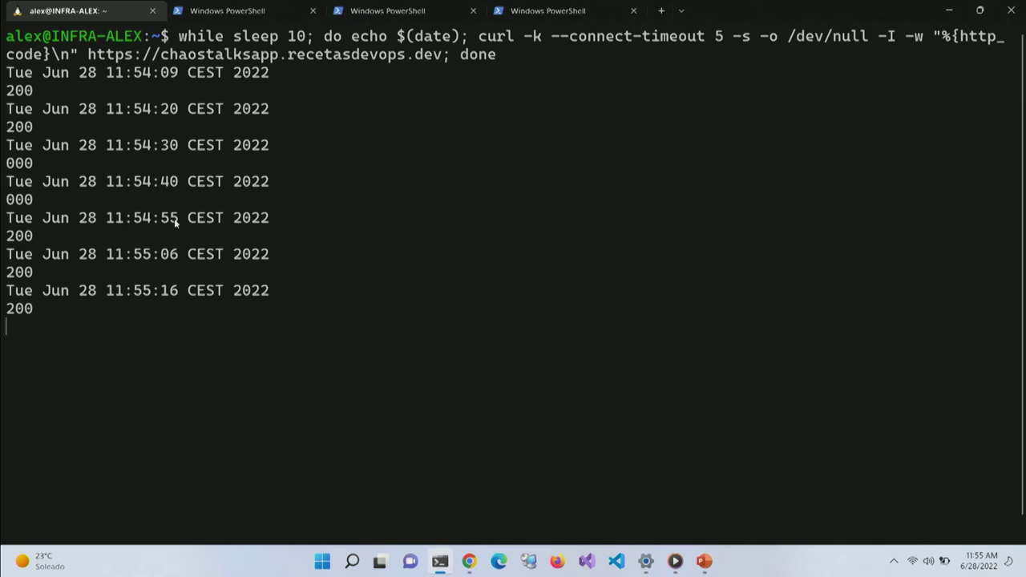
Switch to Microsoft Edge and open the chaostalksapp.recetasdevops.dev site to check that the application loads
left_click(499, 561)
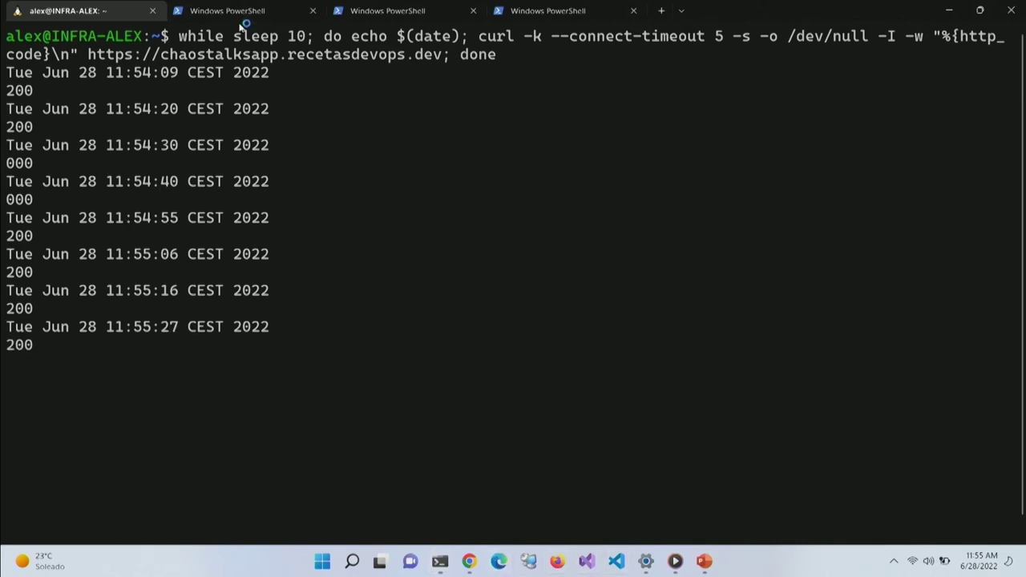
left_click(243, 32)
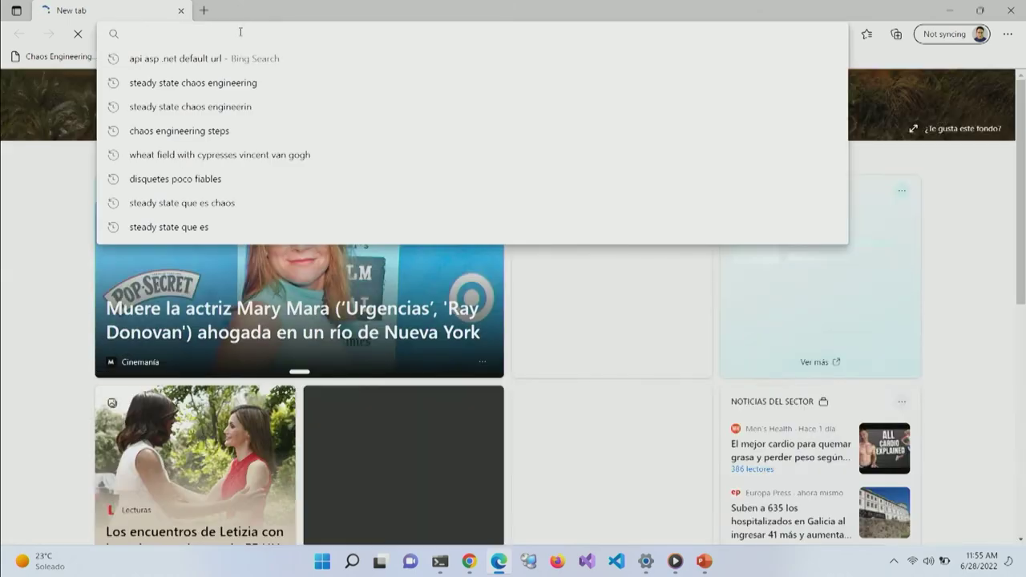
type("chaos")
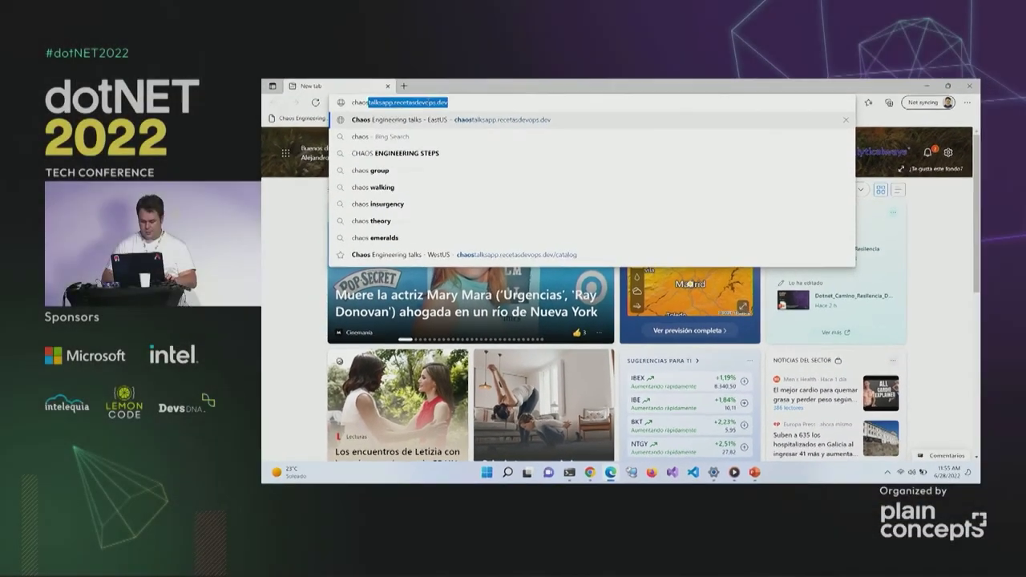
key("Return")
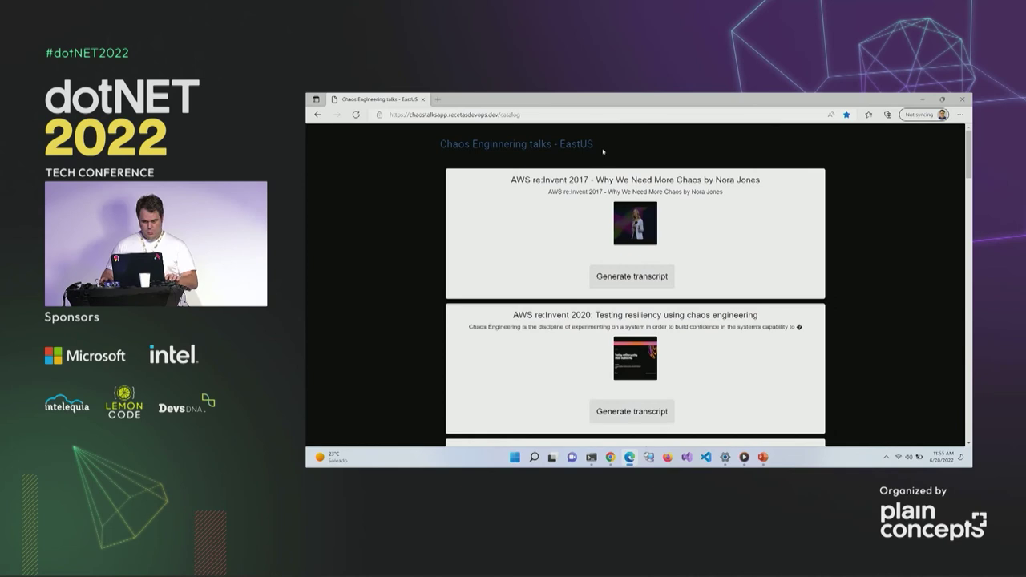
Reload the Chaos Engineering talks catalog page in Edge to recheck that the application responds
key("F5")
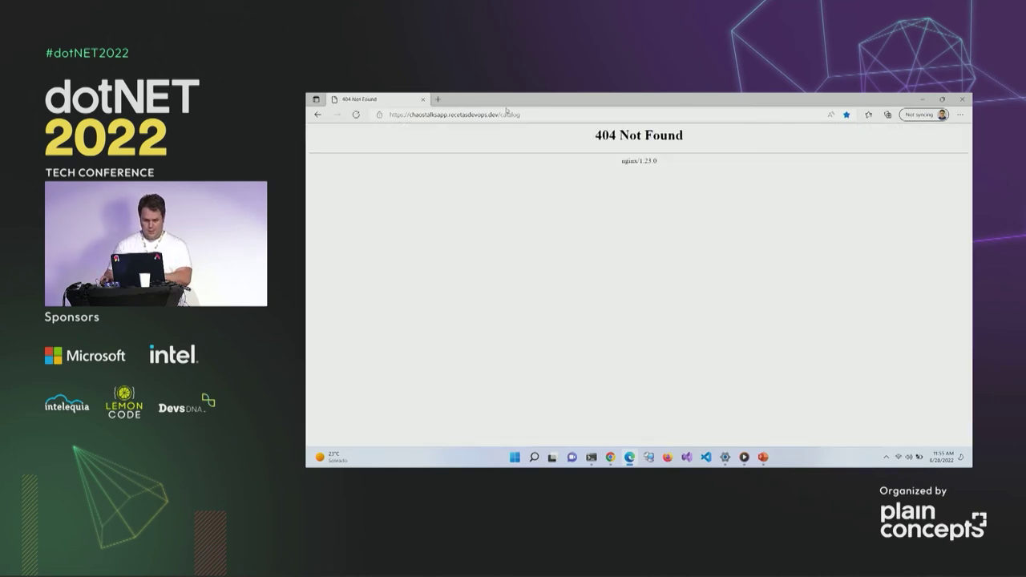
left_click(594, 115)
key("Return")
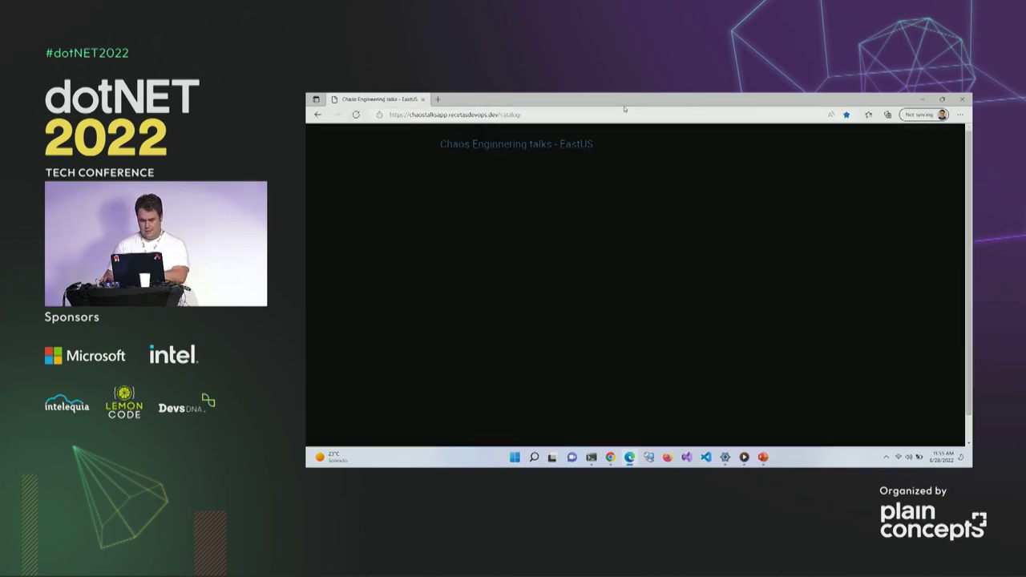
left_click_drag(389, 115, 492, 115)
key("ctrl+c")
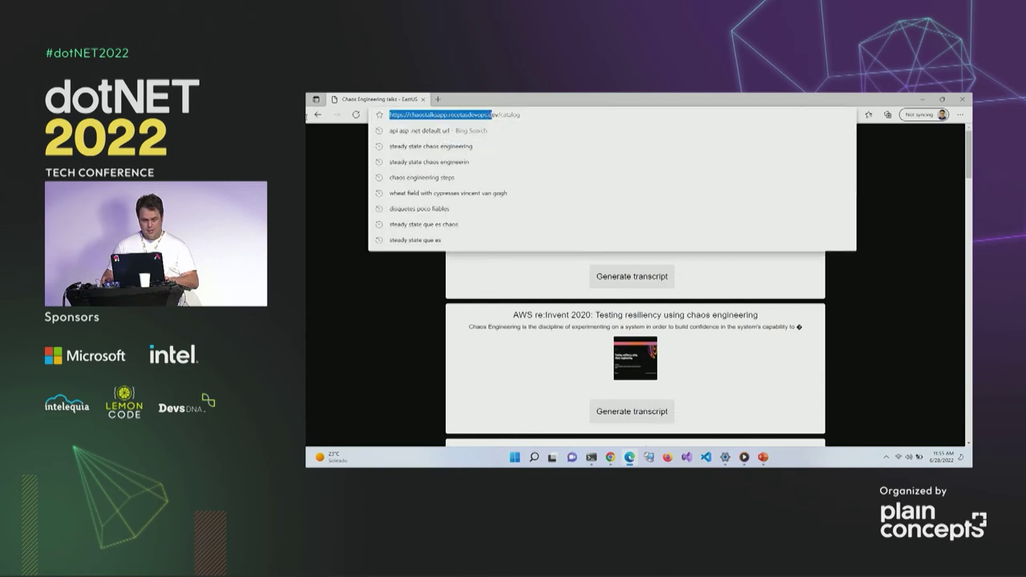
left_click(667, 457)
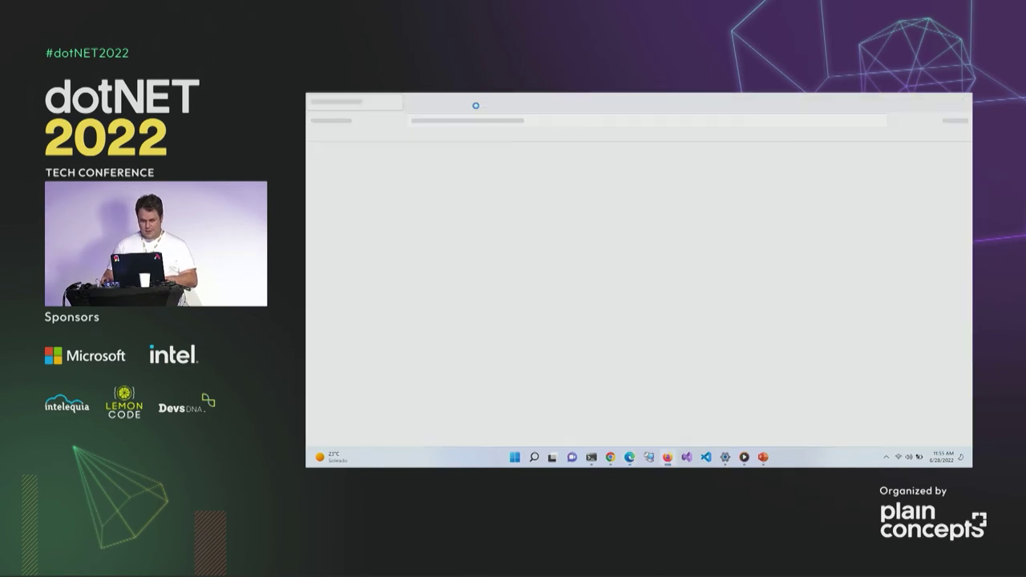
key("ctrl+v")
type("v")
key("Return")
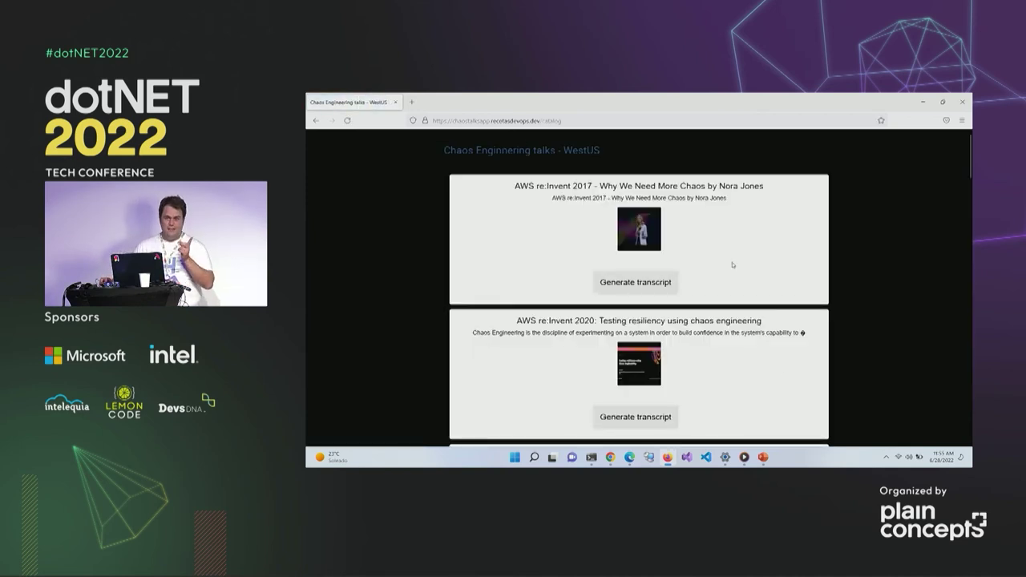
Switch to PowerPoint and present the region failover slides from the architecture diagram and results through to the Traffic Manager endpoint monitoring diagram
left_click(762, 457)
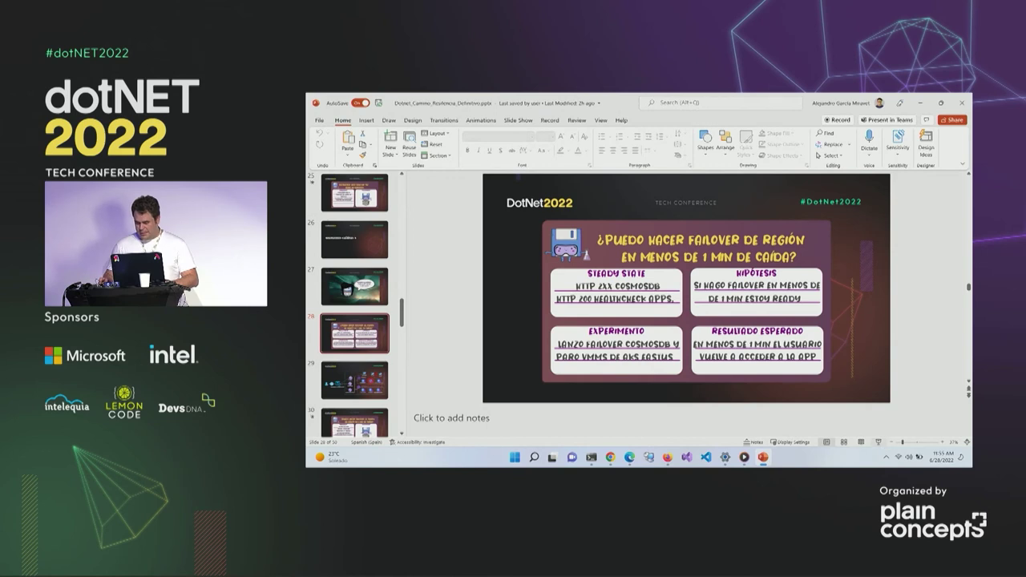
key("shift+F5")
key("Right")
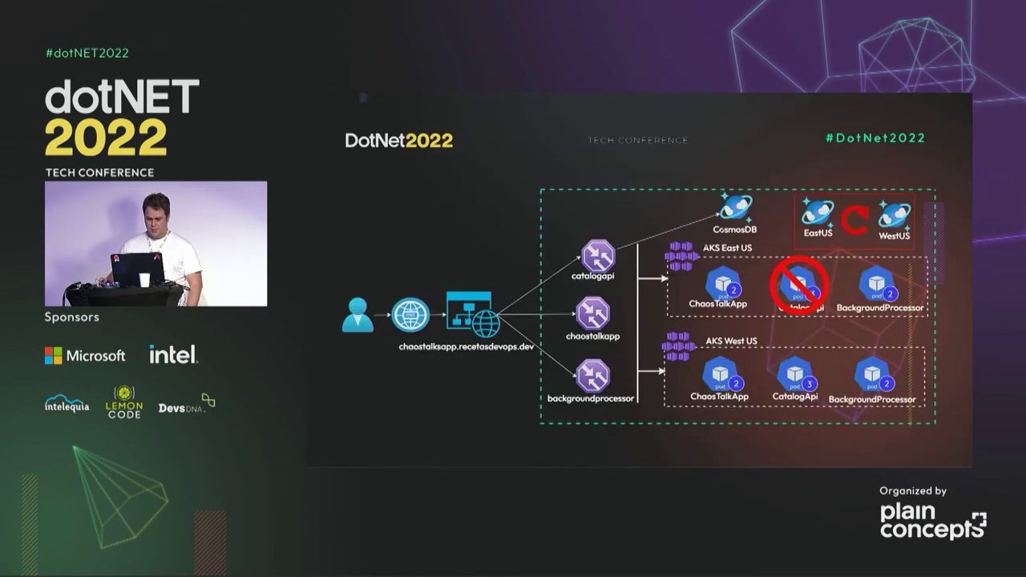
key("Right")
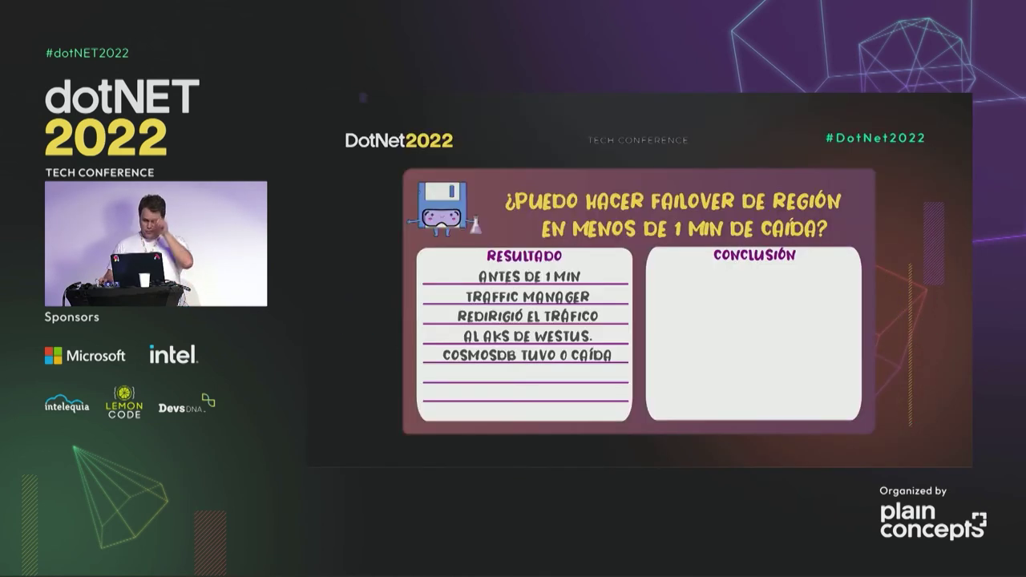
key("Left")
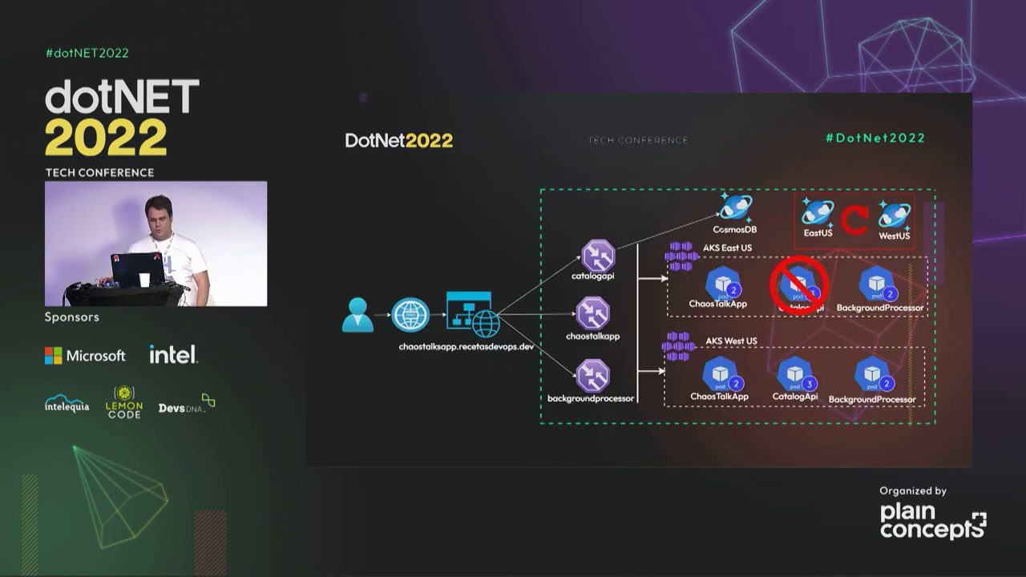
key("Right")
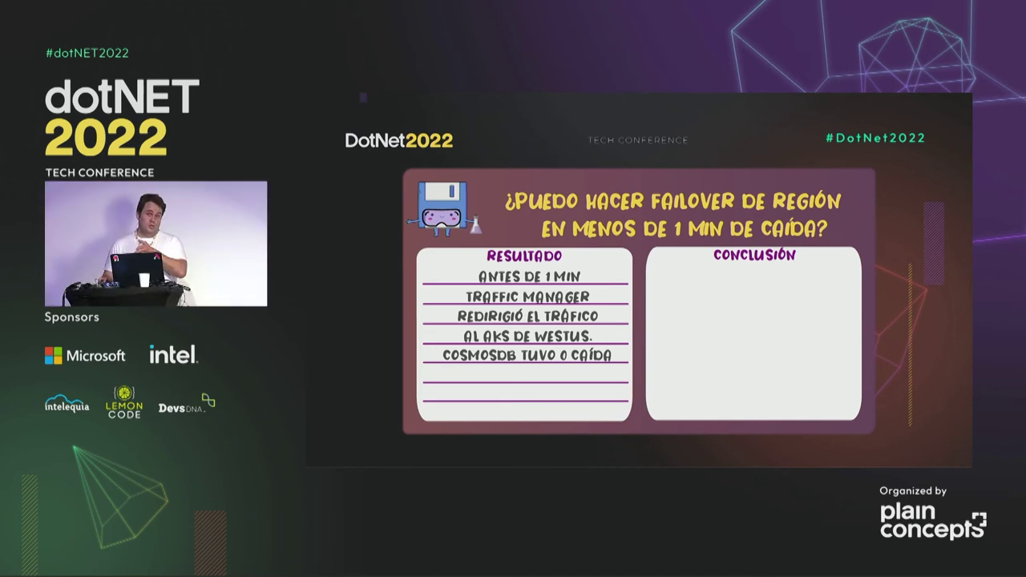
key("Right")
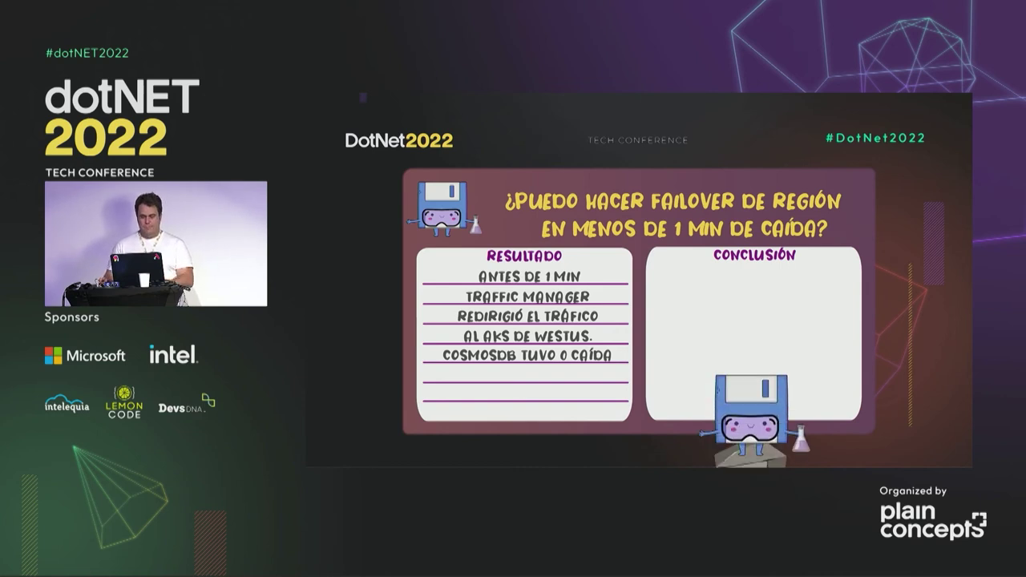
key("Right")
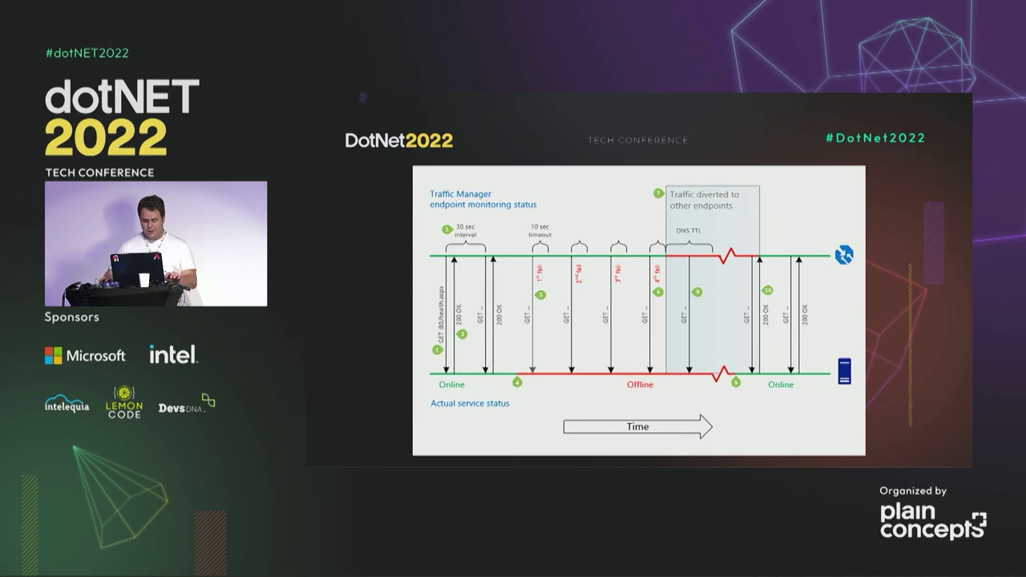
Return to the Azure dashboard in Chrome, open the ChaosTalksApp Traffic Manager profile, and show the fast endpoint failover settings in its configuration
key("Escape")
key("alt+Tab")
left_click(339, 99)
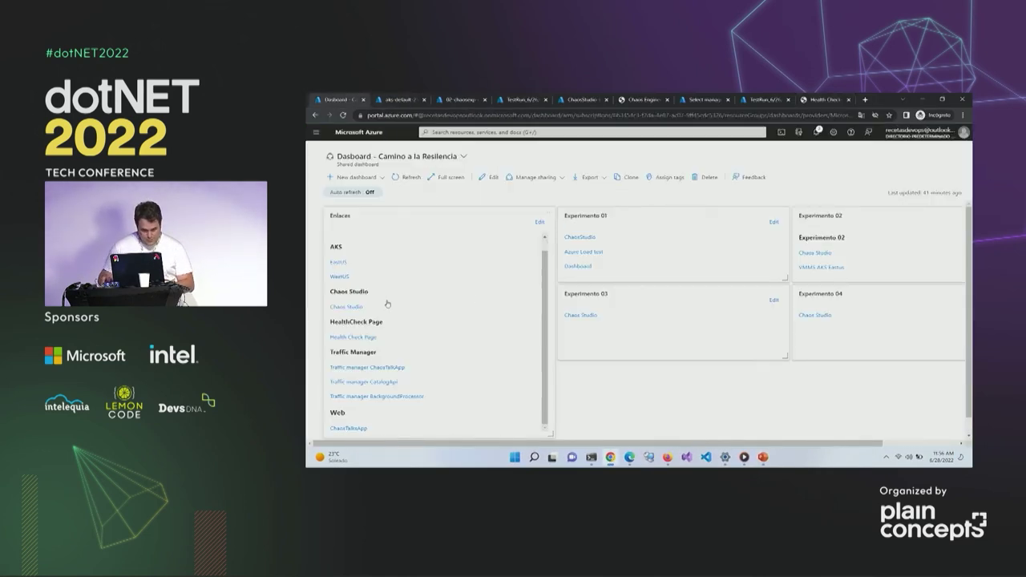
left_click(393, 368)
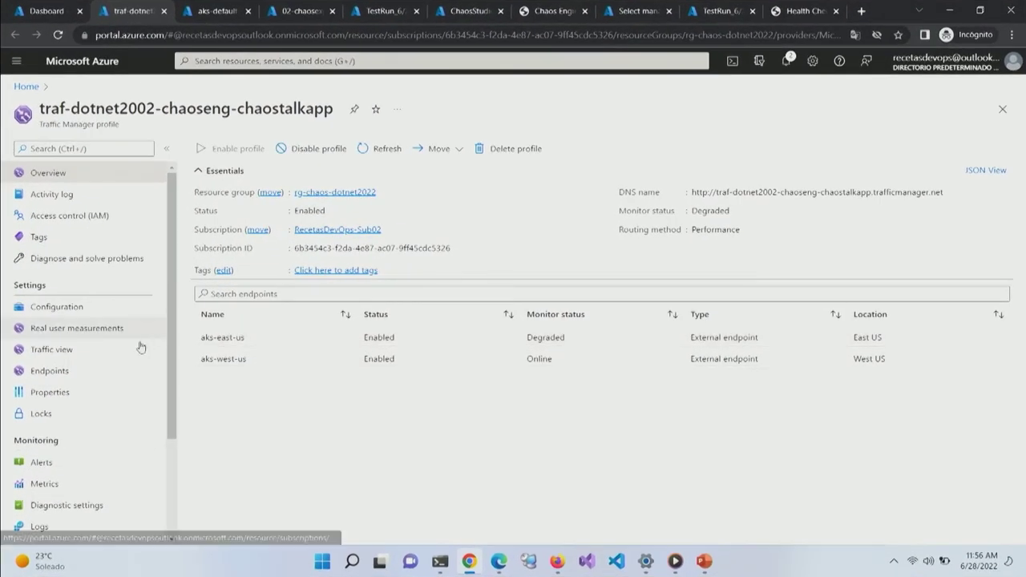
left_click(60, 371)
left_click(56, 307)
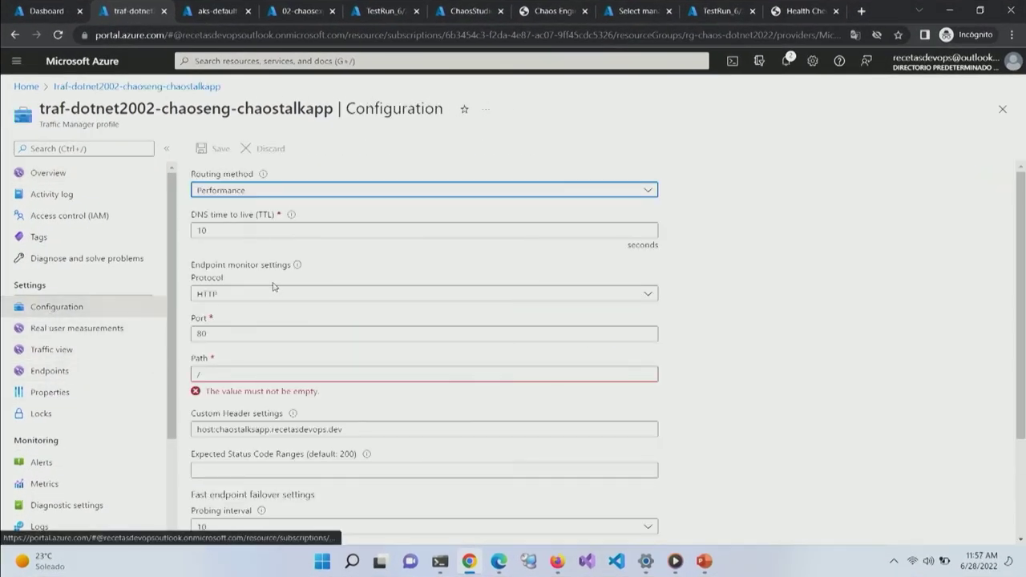
scroll(366, 365, "down", 1)
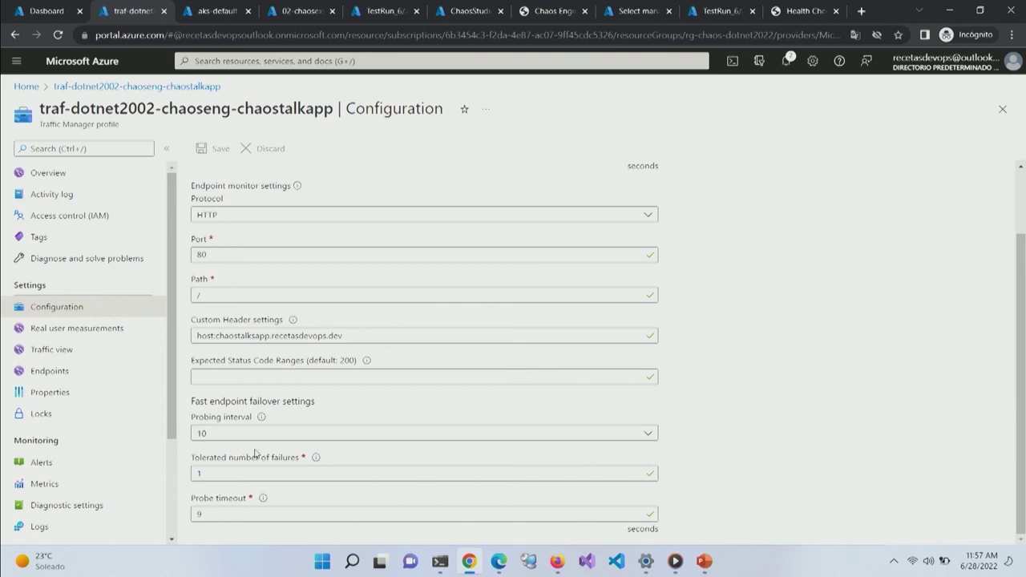
Highlight the tolerated number of failures and the probe timeout in the Traffic Manager configuration without changing them
left_click(198, 473)
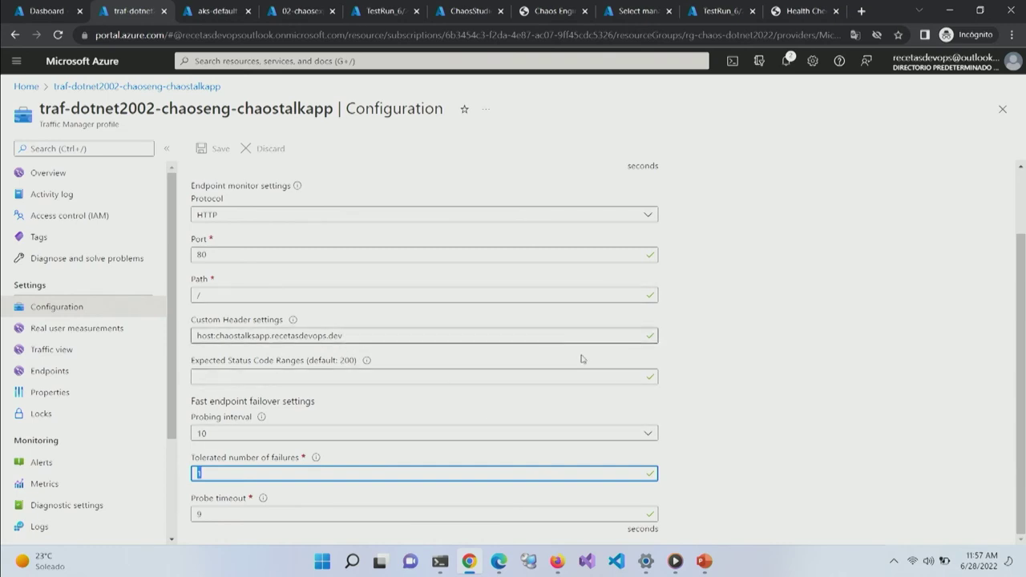
left_click(757, 380)
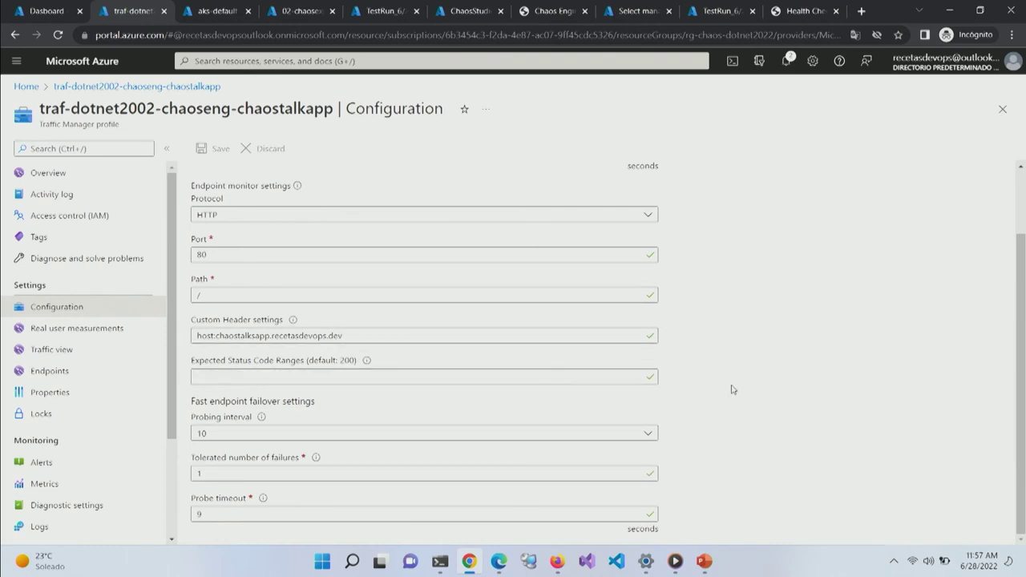
left_click(210, 513)
double_click(199, 514)
left_click(761, 413)
Switch back to PowerPoint, resume the slideshow through the CatalogApi pod-kill experiment and its result slide, and end the presentation
key("alt+Tab")
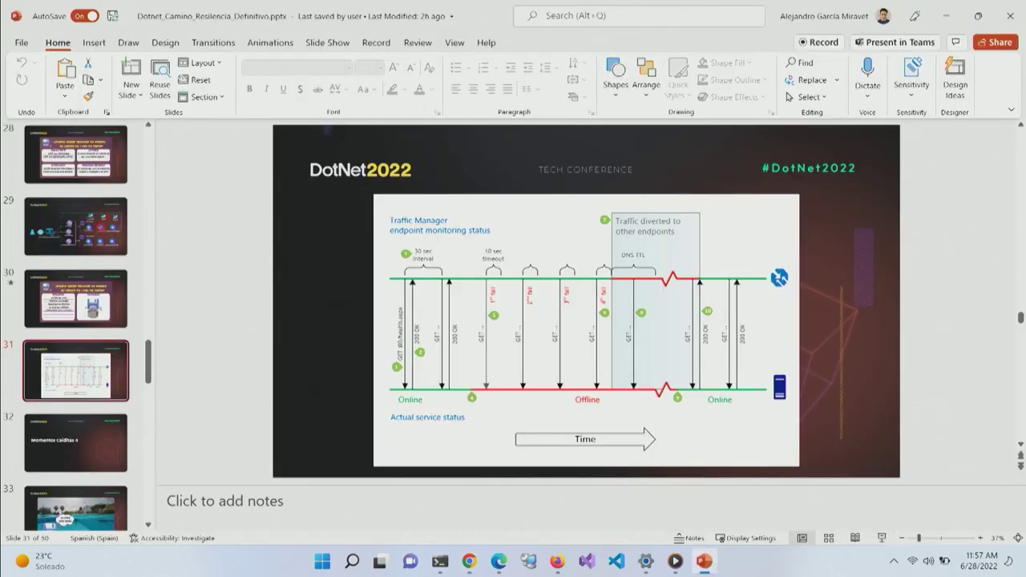
left_click(881, 539)
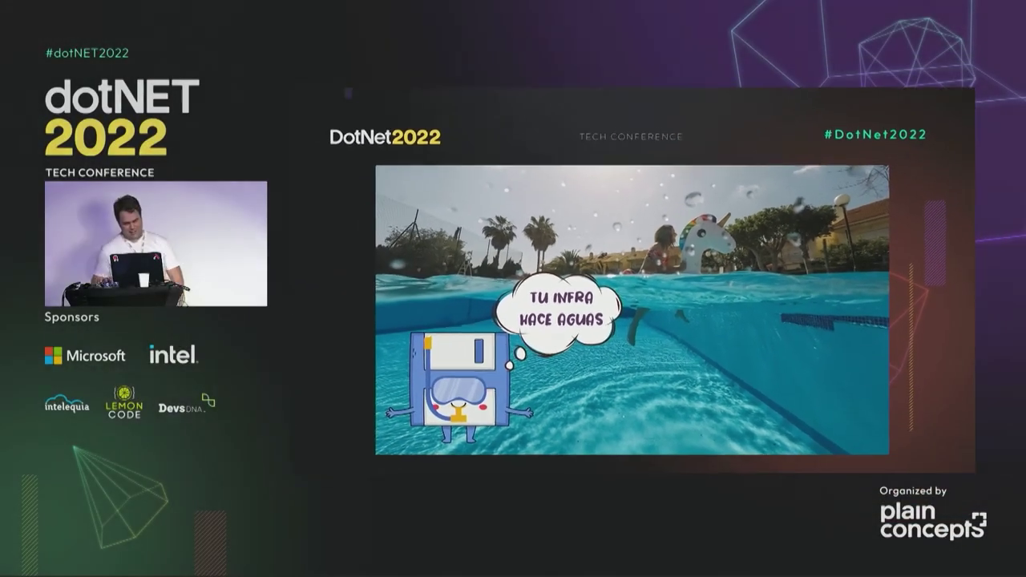
key("Right")
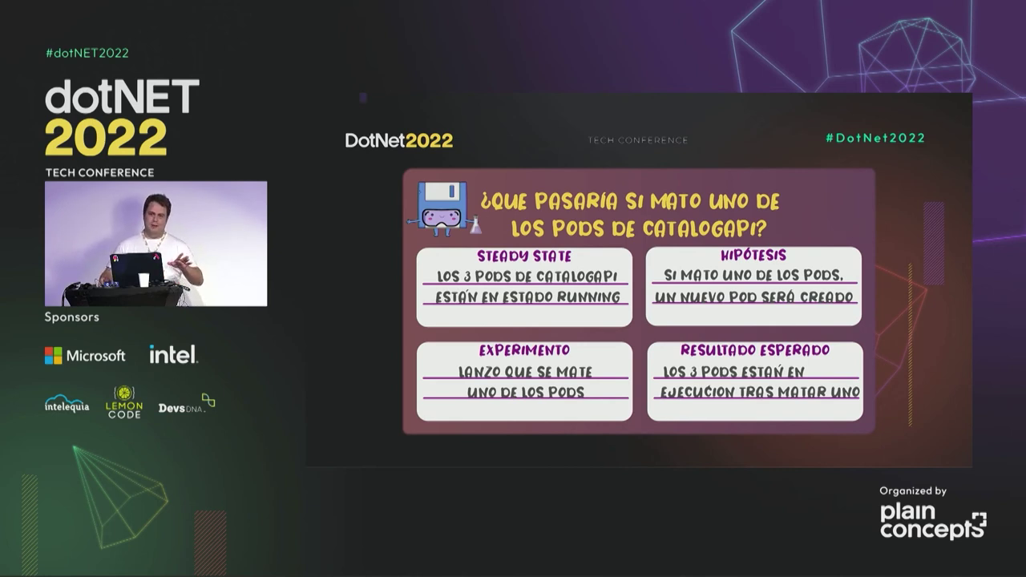
key("Right")
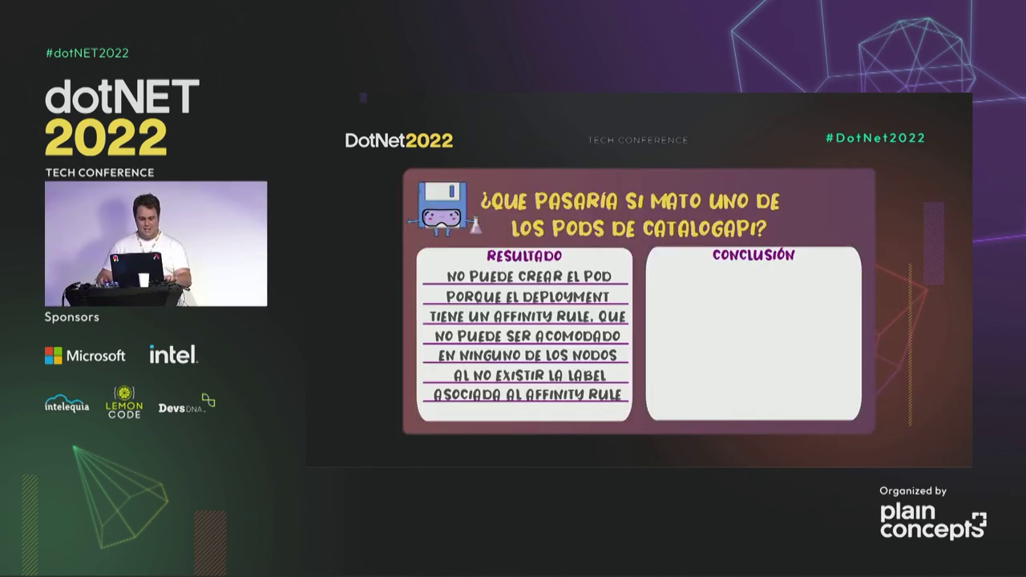
key("Escape")
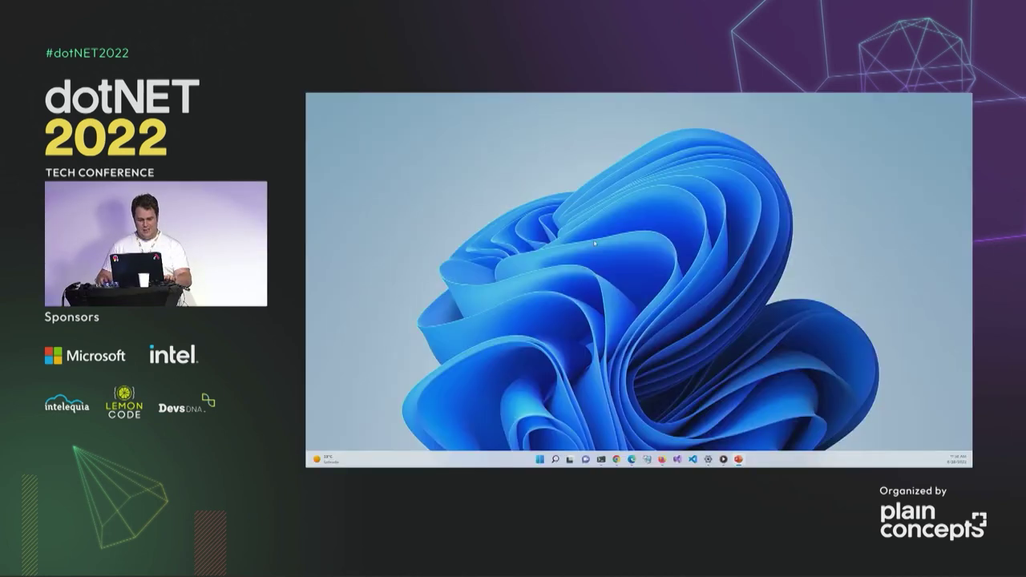
Switch to Chrome and look through the open Azure portal pages, including the load test run and experiment dashboard, and the Health Checks page
left_click(611, 457)
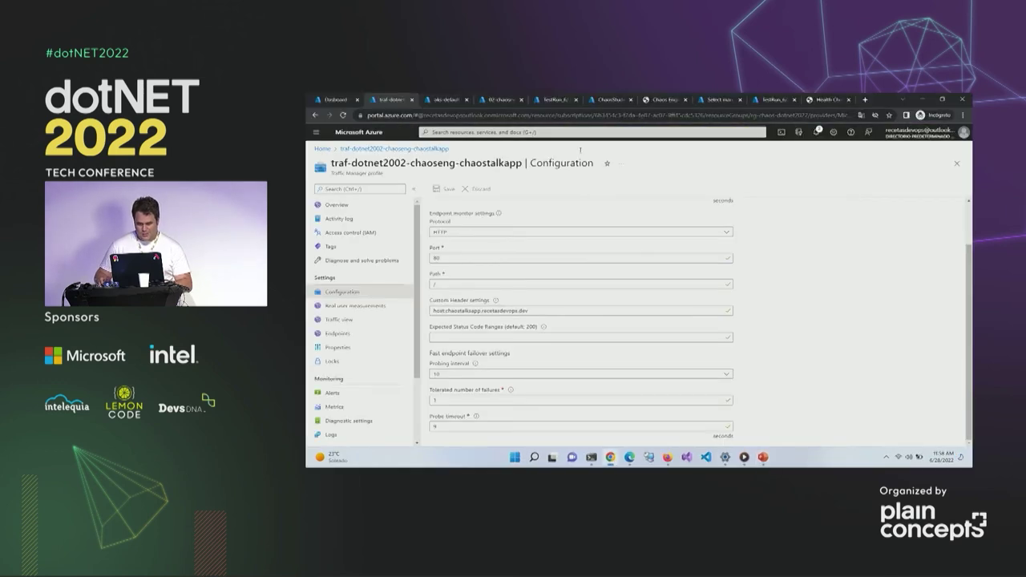
left_click(337, 99)
left_click(771, 99)
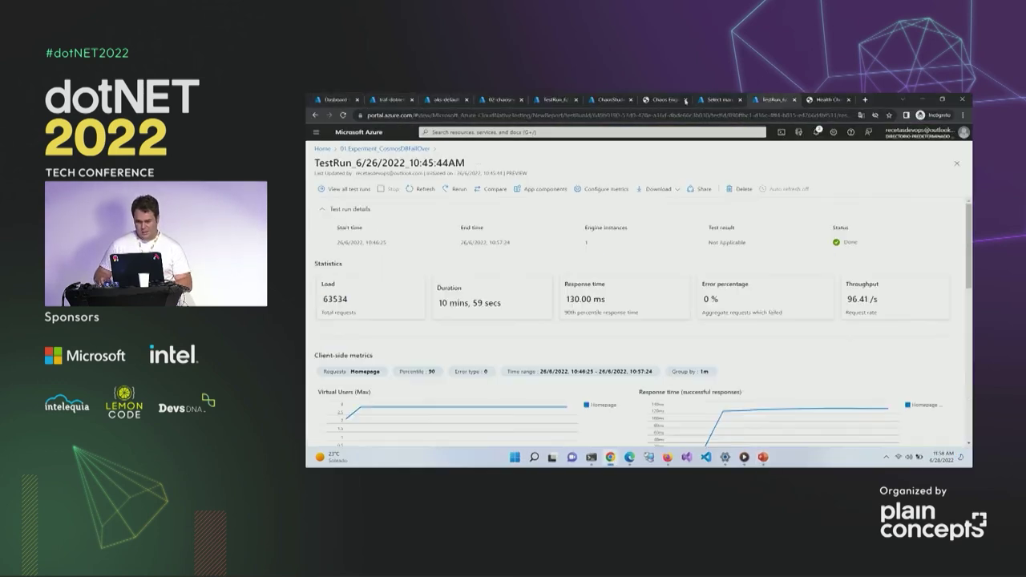
left_click(445, 100)
left_click(665, 99)
left_click(719, 99)
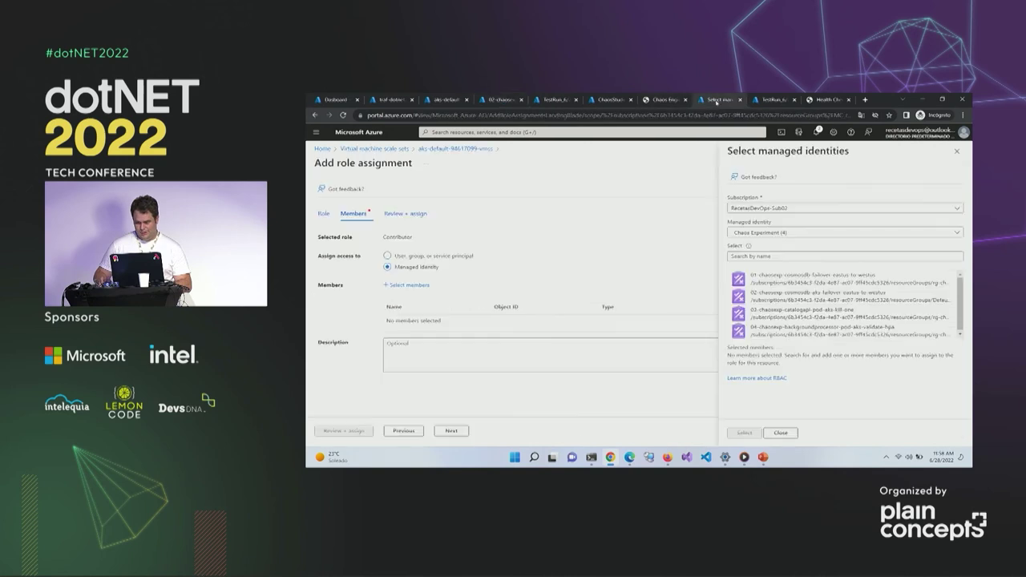
left_click(611, 100)
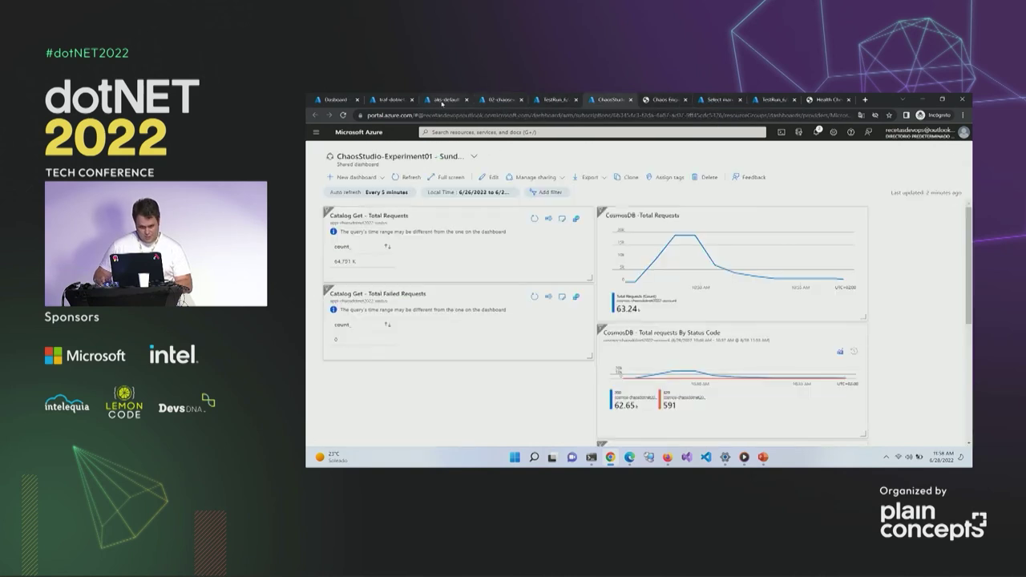
left_click(822, 99)
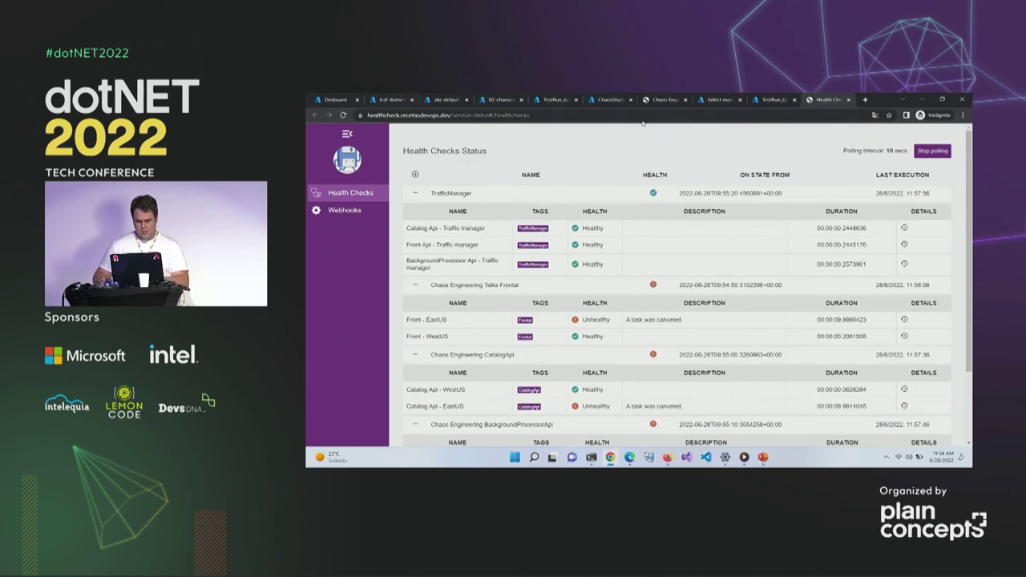
key("ctrl+l")
Return to the Camino a la Resilencia dashboard and close all tabs between it and the Health Checks page
left_click(333, 98)
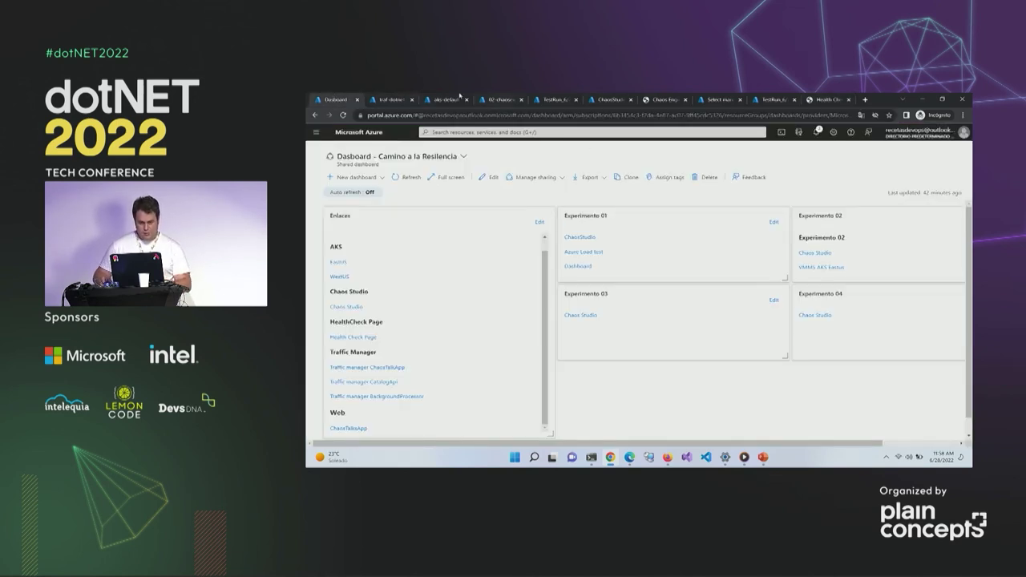
middle_click(399, 98)
middle_click(399, 98)
middle_click(398, 98)
middle_click(398, 98)
middle_click(396, 98)
middle_click(394, 98)
middle_click(395, 98)
middle_click(395, 97)
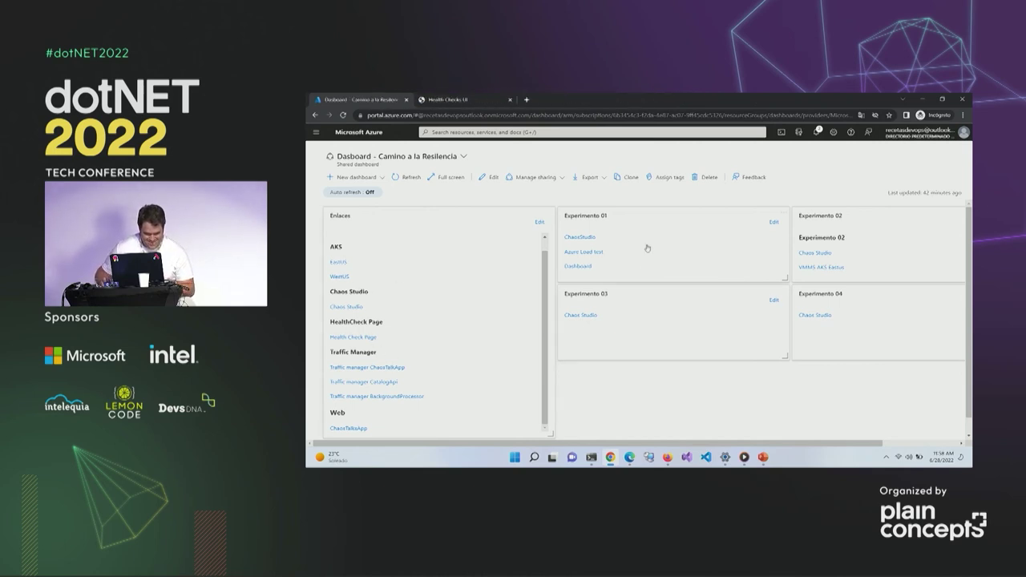
Open the Experimento 02 Chaos Studio experiment from the dashboard and check its latest run in the history
left_click(813, 253)
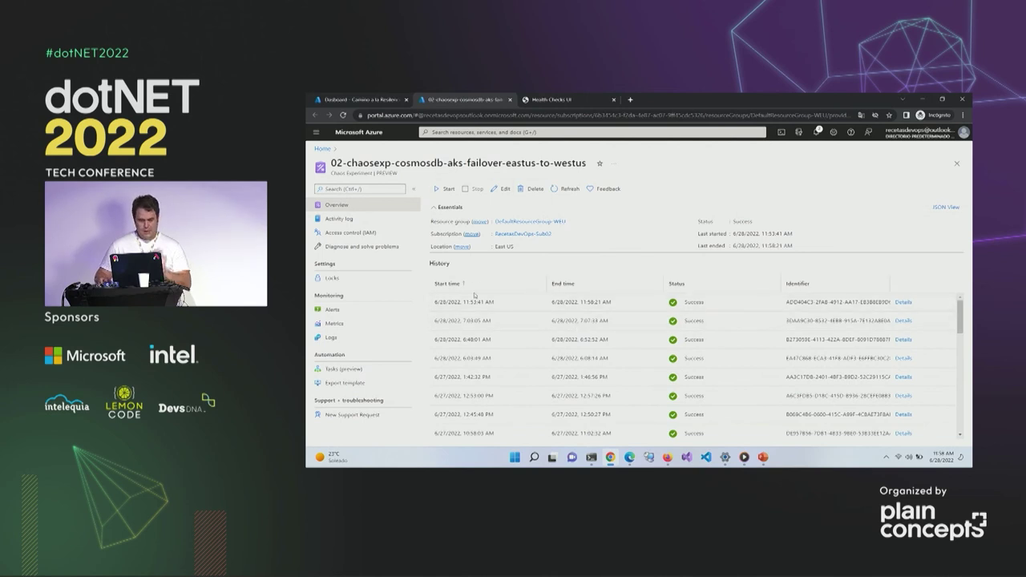
left_click(611, 458)
left_click(613, 460)
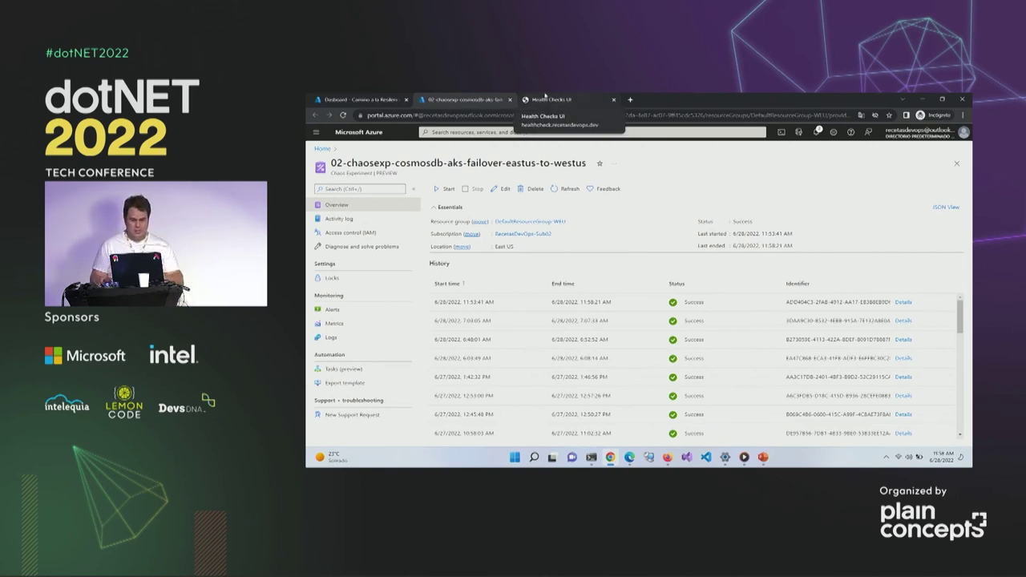
Reload the Health Checks page and expand the Chaos Engineering Talks Frontal entry to examine its regional checks
key("ctrl+shift+Tab")
key("ctrl+Tab")
left_click(574, 103)
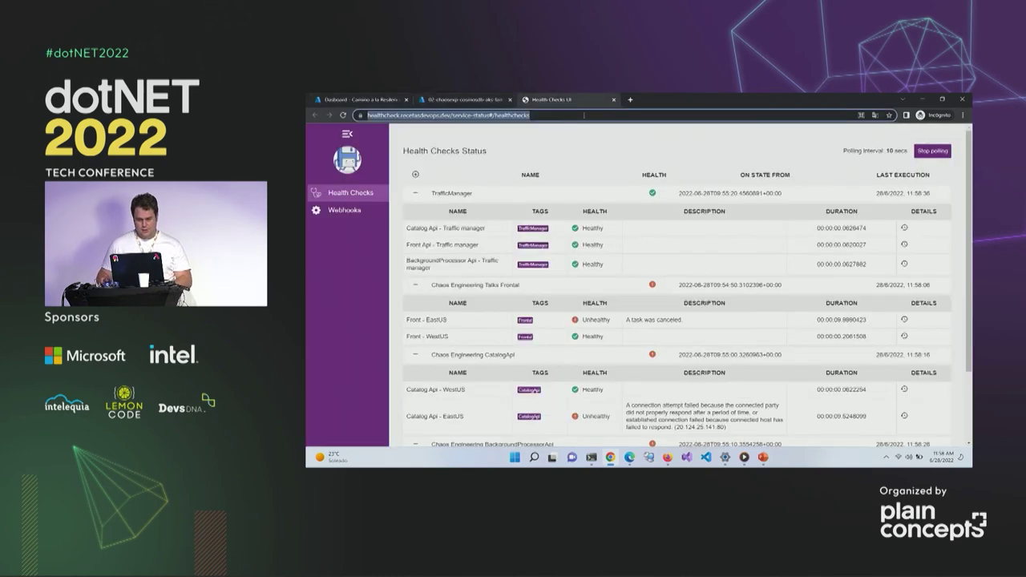
key("Return")
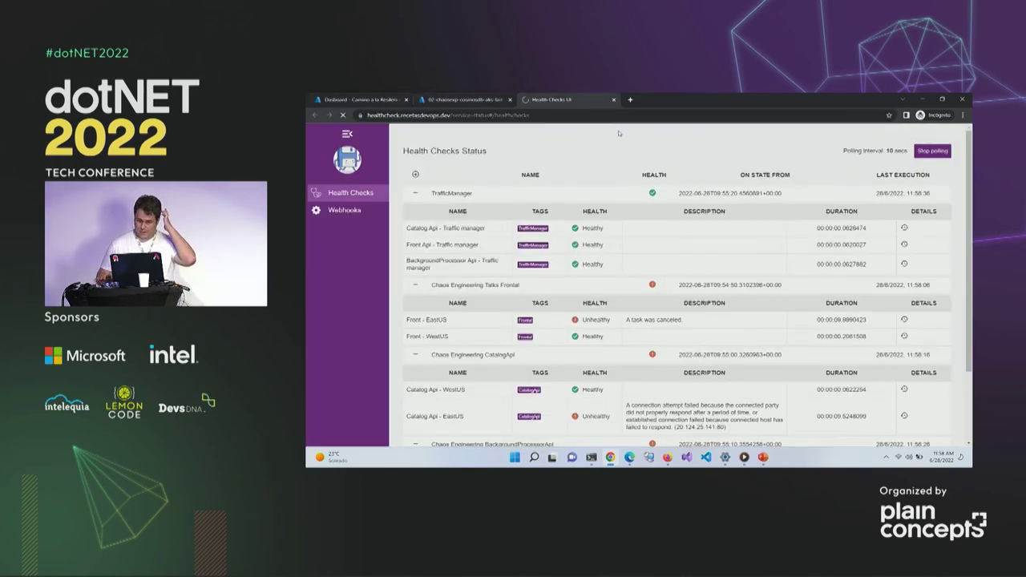
left_click(596, 211)
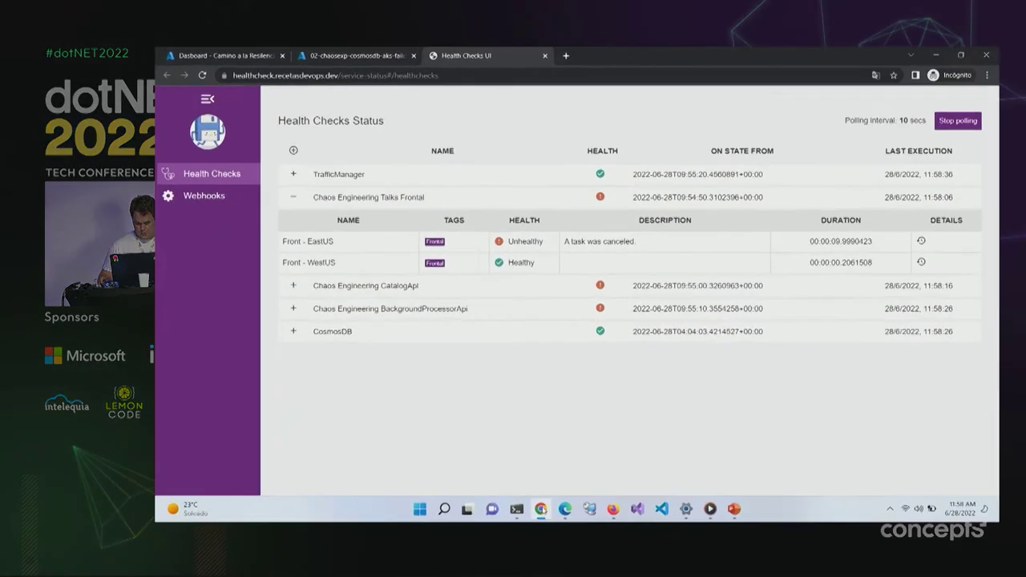
Switch to PowerPoint, start the slide show from the CatalogApi results slide and advance past the Momento Caíditas 5 slides
left_click(612, 457)
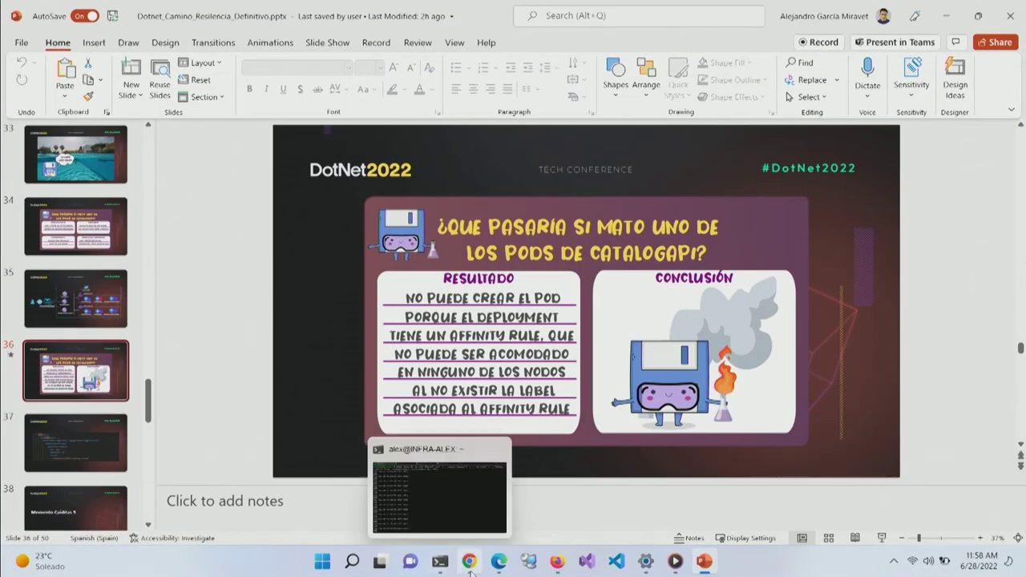
left_click(469, 564)
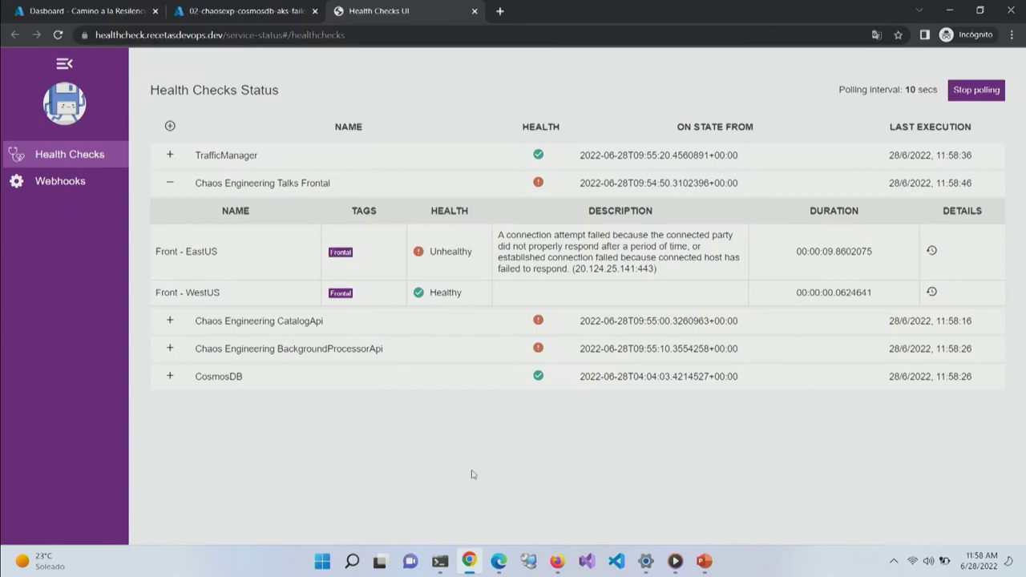
left_click(703, 561)
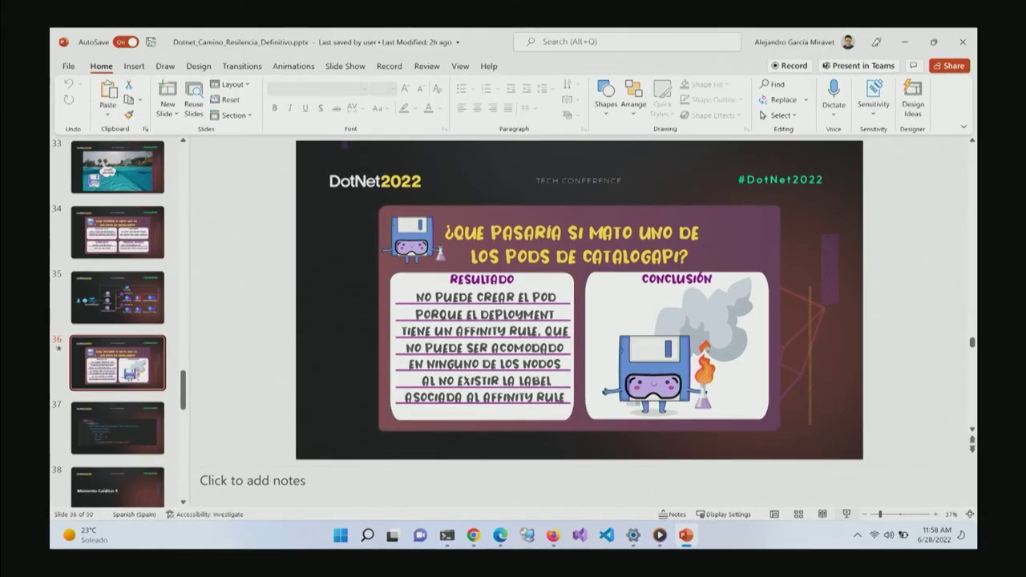
key("shift+F5")
key("Right")
key("Right")
key("Right")
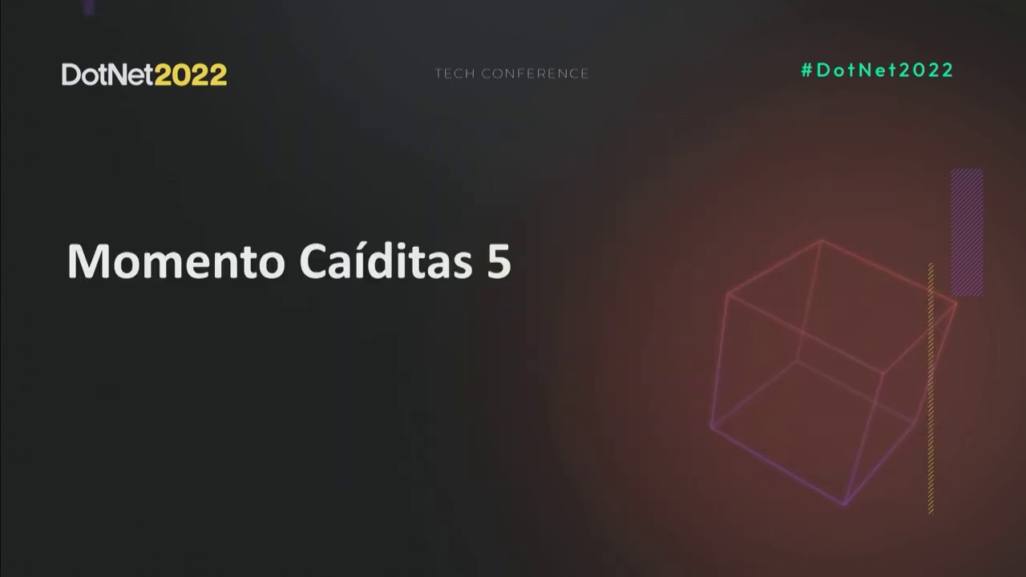
key("Right")
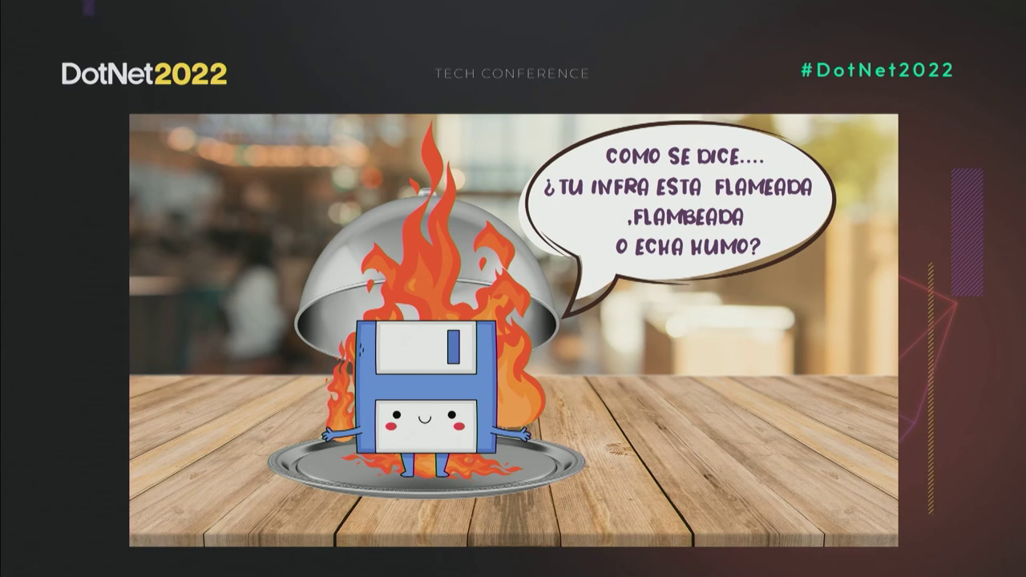
key("Right")
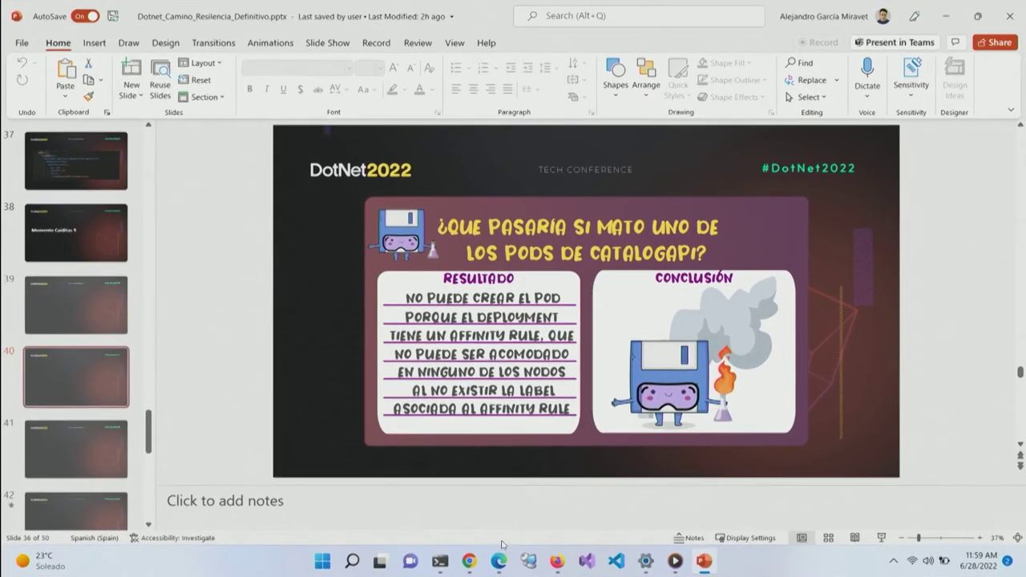
Return to the Camino a la Resilencia dashboard in Chrome and open the Experimento 04 Chaos Studio experiment
key("Down")
left_click(481, 559)
left_click(252, 319)
left_click(252, 292)
left_click(88, 11)
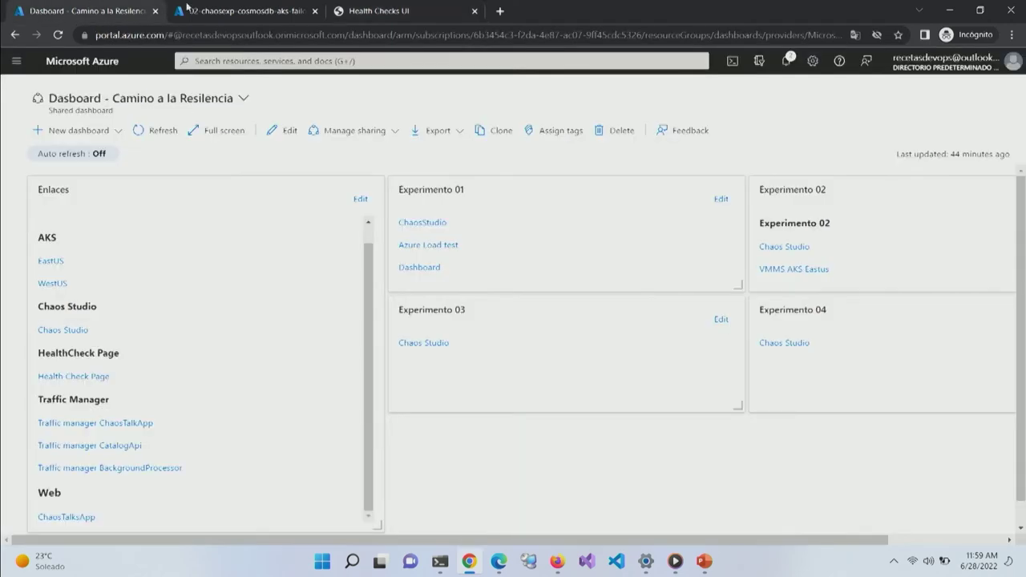
left_click(786, 343)
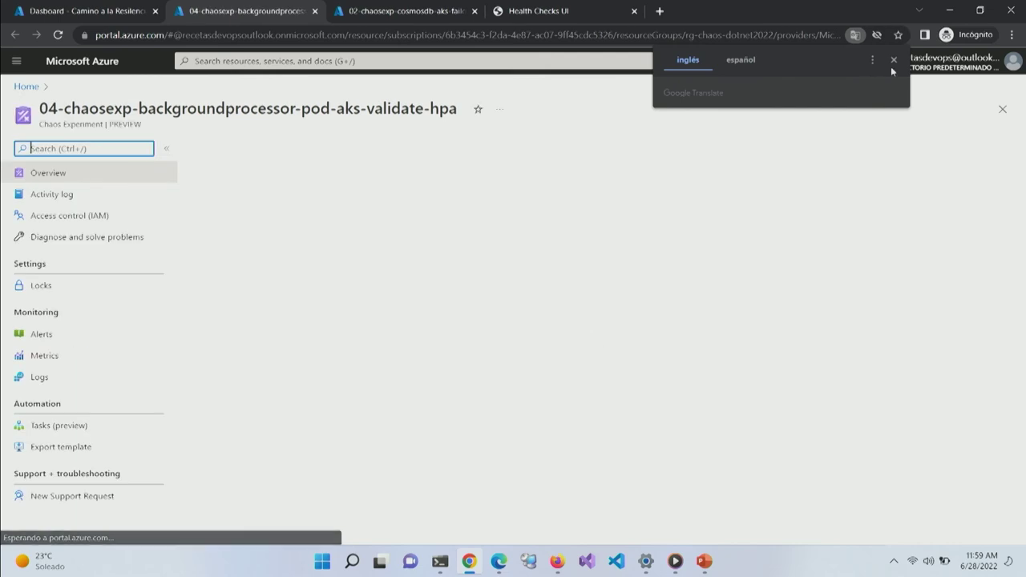
Start the 04-chaosexp-backgroundprocessor-pod-aks-validate-hpa experiment, confirm the run and dismiss the credit notifications
left_click(227, 155)
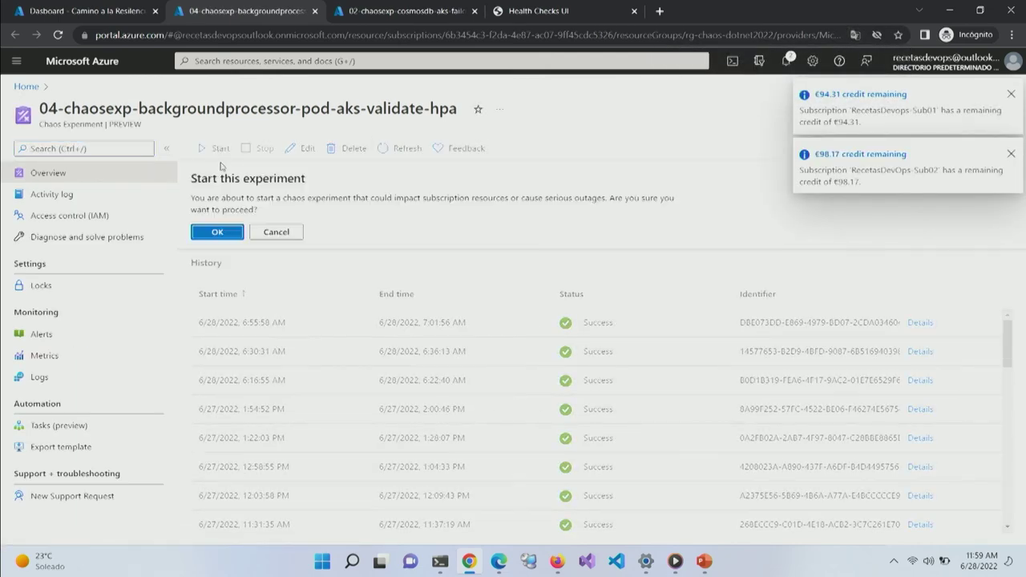
left_click(218, 230)
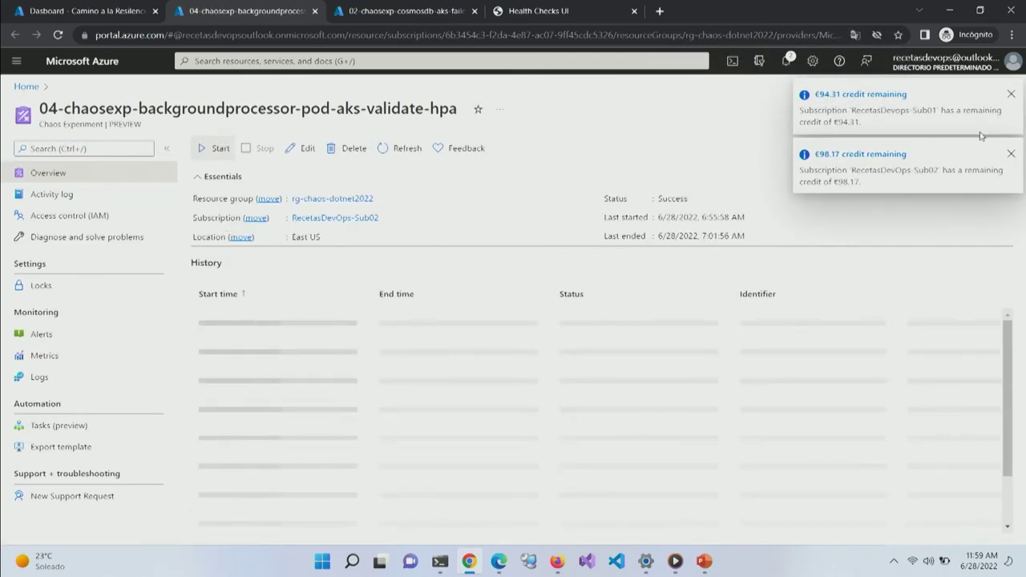
left_click(1011, 153)
left_click(1011, 94)
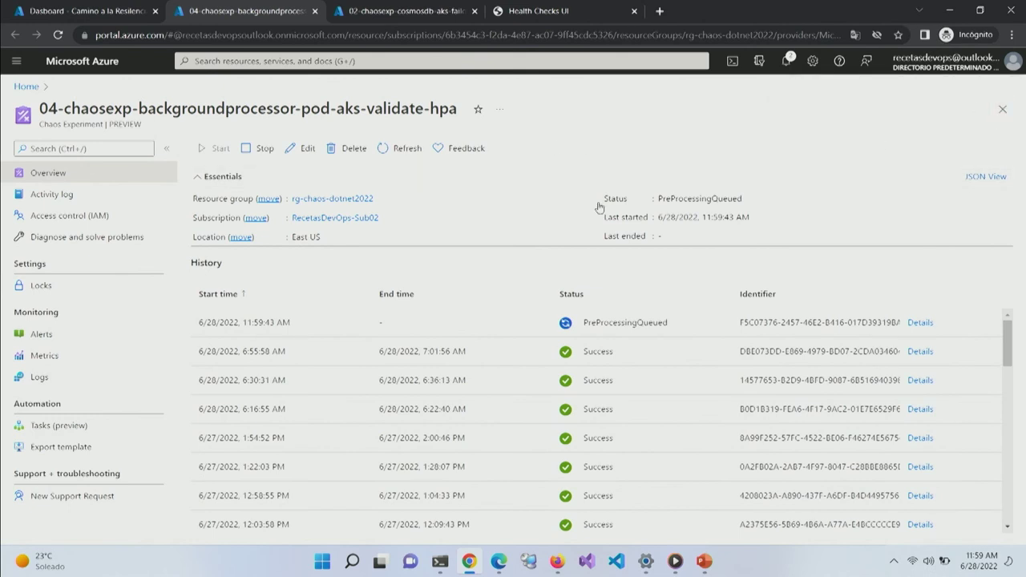
Switch to the terminal and run kubectl get hpa -w in the third session to watch the background processor autoscalers
left_click(439, 562)
left_click(198, 8)
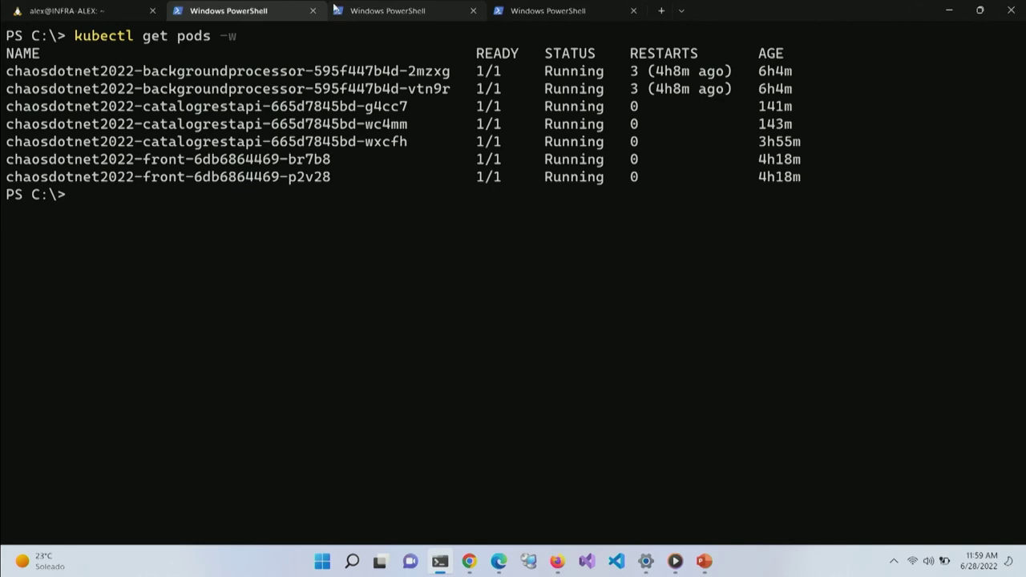
left_click(371, 10)
key("Return")
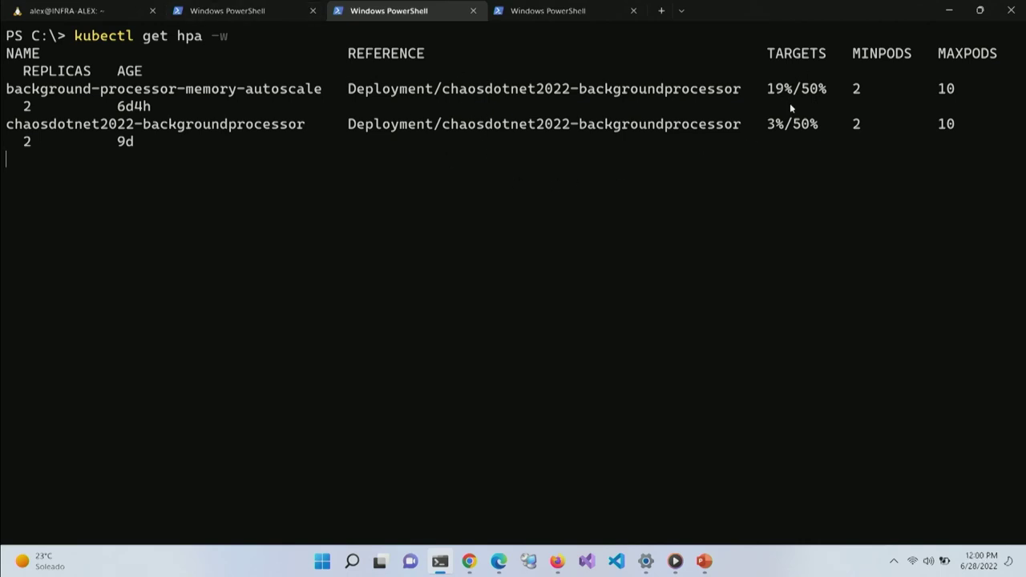
Refresh the Experimento 04 overview in Chrome to check the run's status, and return to the autoscaler watch in the terminal
left_click(469, 560)
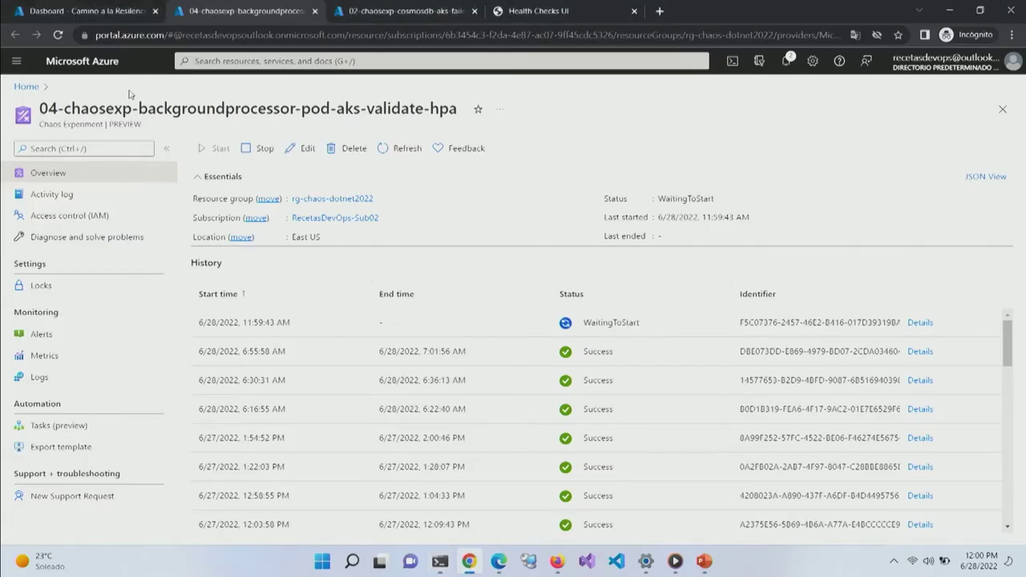
left_click(401, 147)
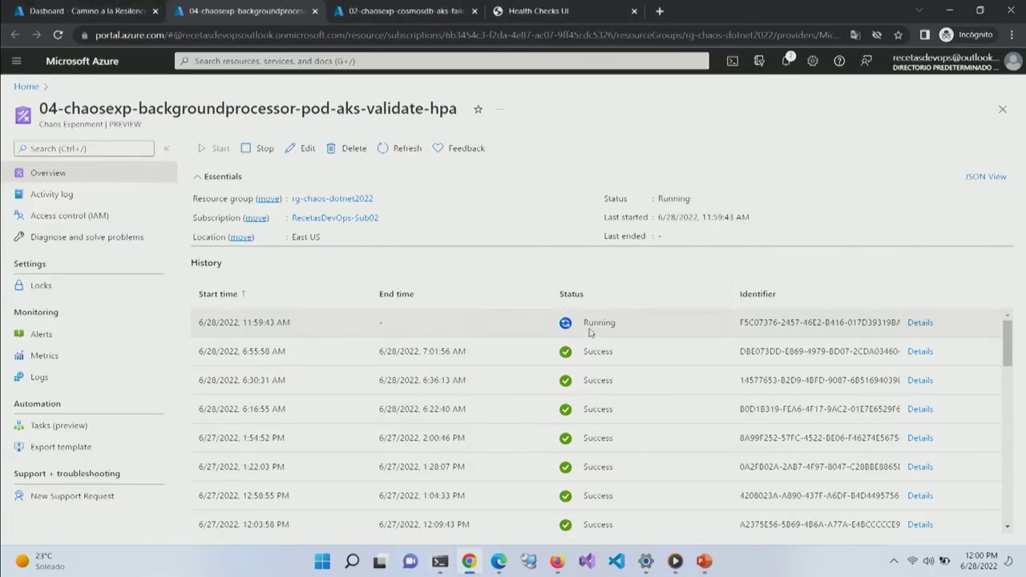
mouse_move(451, 566)
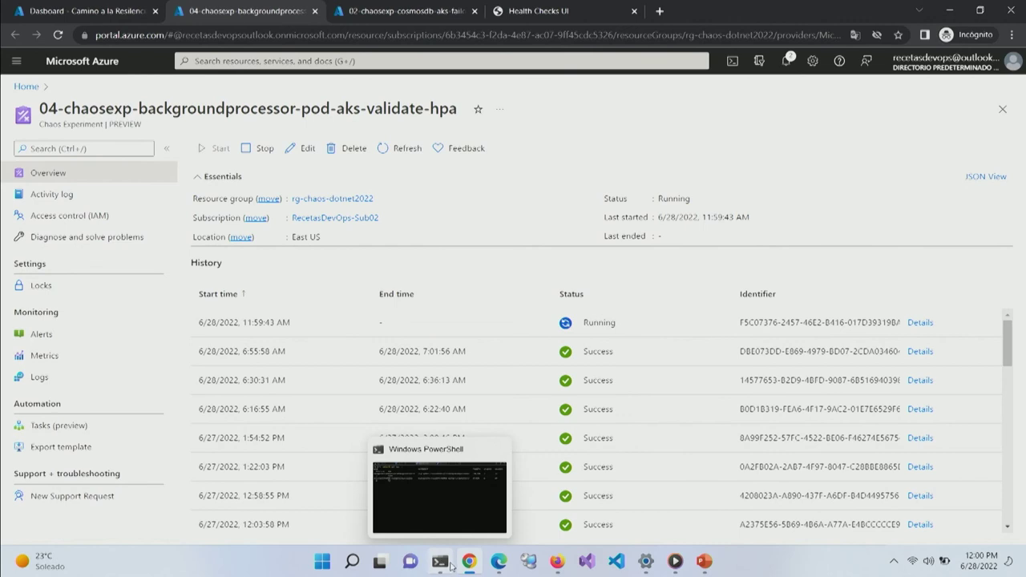
left_click(456, 503)
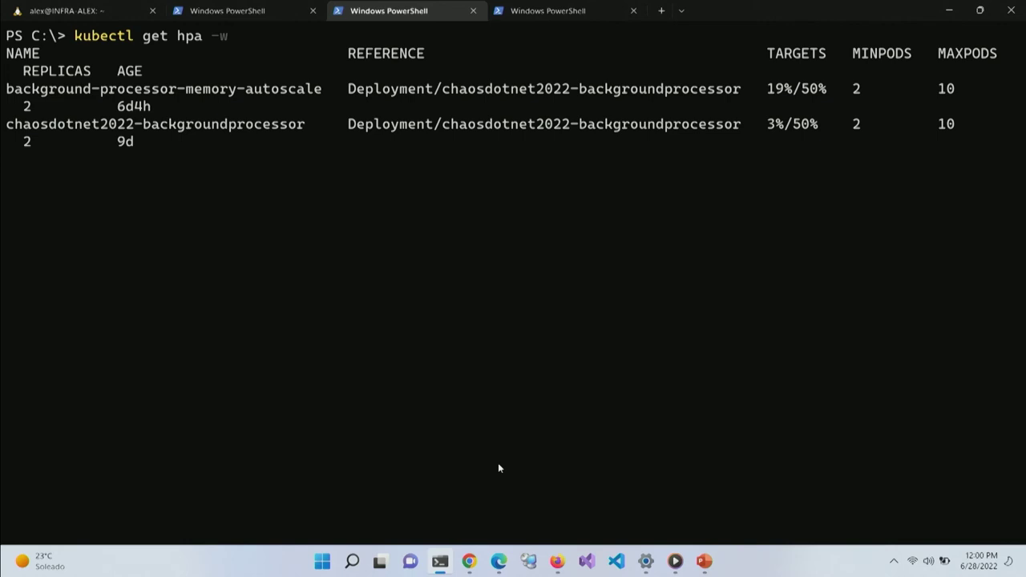
Rerun kubectl get pods -w in the second terminal session and highlight the front pod entries in the output
left_click(268, 8)
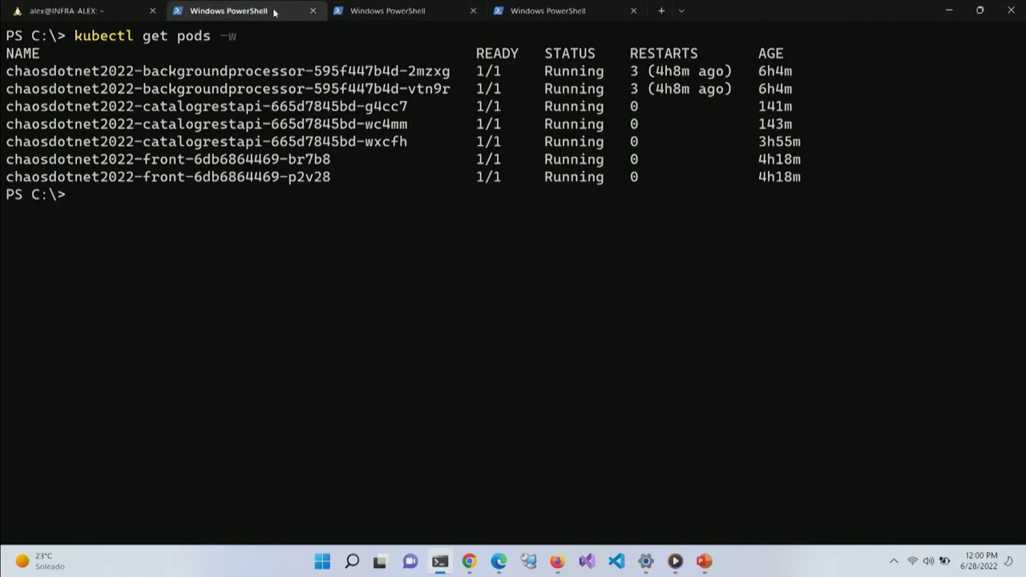
key("Up")
key("Return")
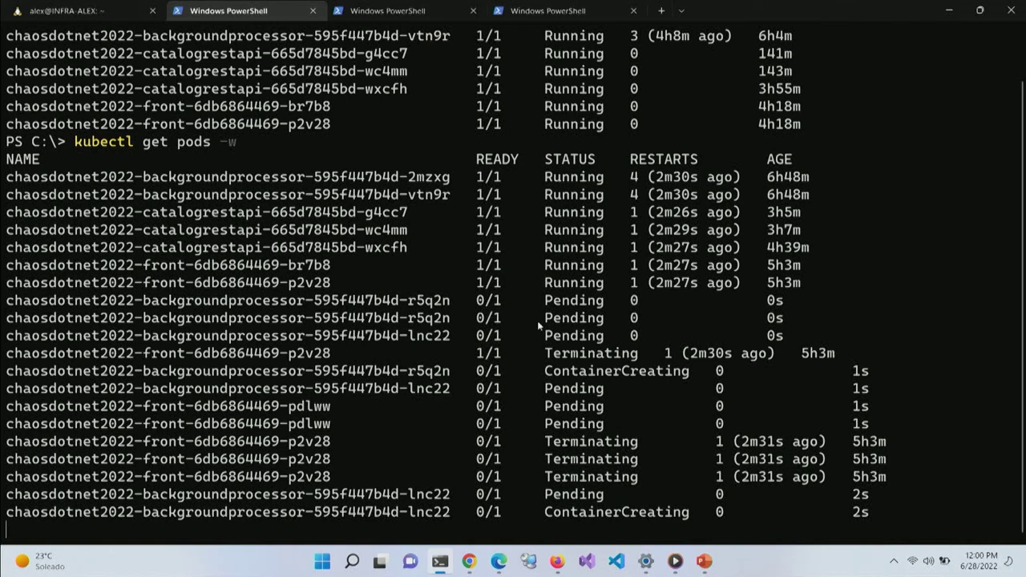
left_click_drag(135, 282, 629, 283)
left_click_drag(74, 353, 625, 443)
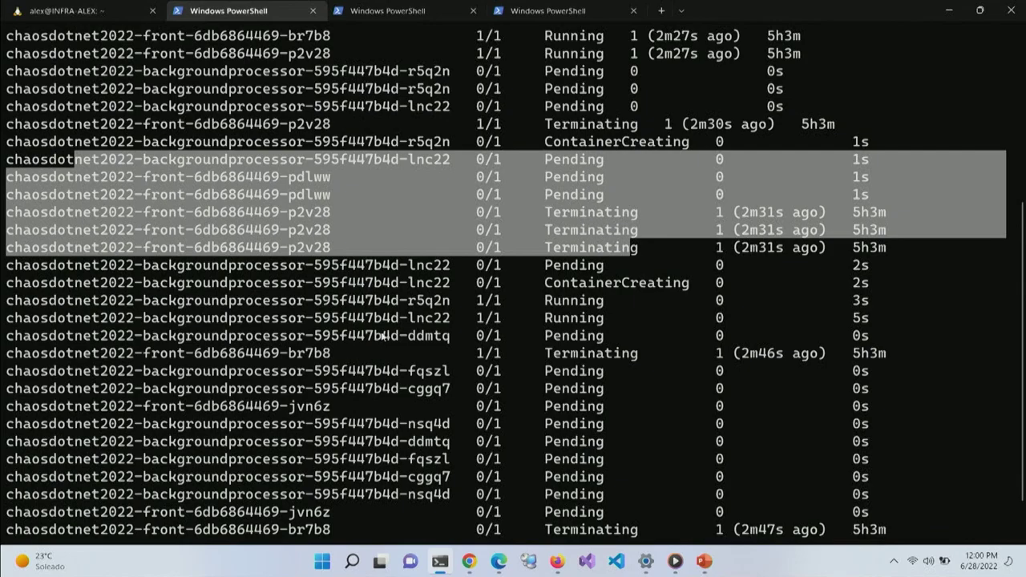
Reload the Health Checks page in Chrome and expand the TrafficManager entry to examine its three checks
left_click(469, 562)
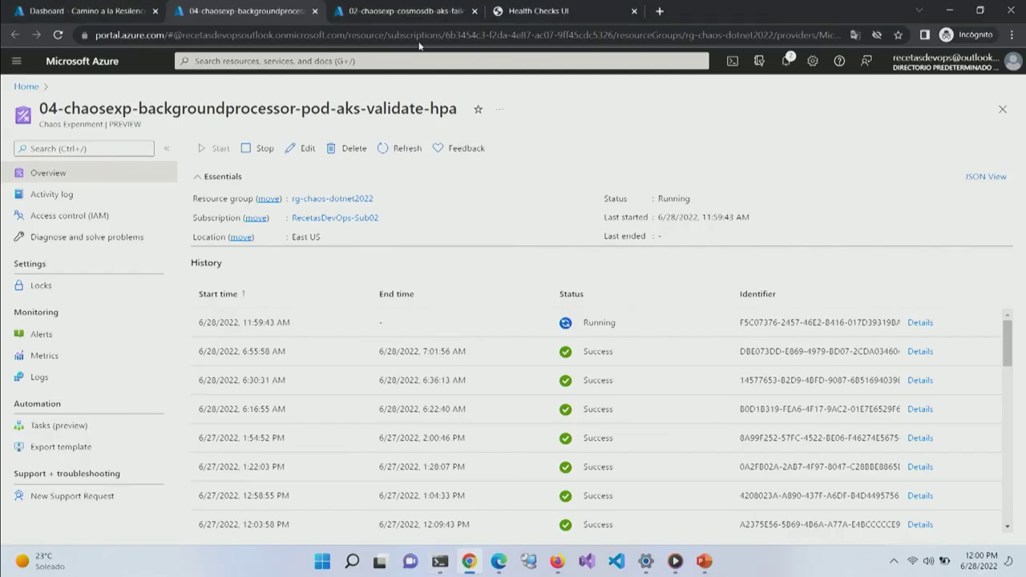
left_click(542, 10)
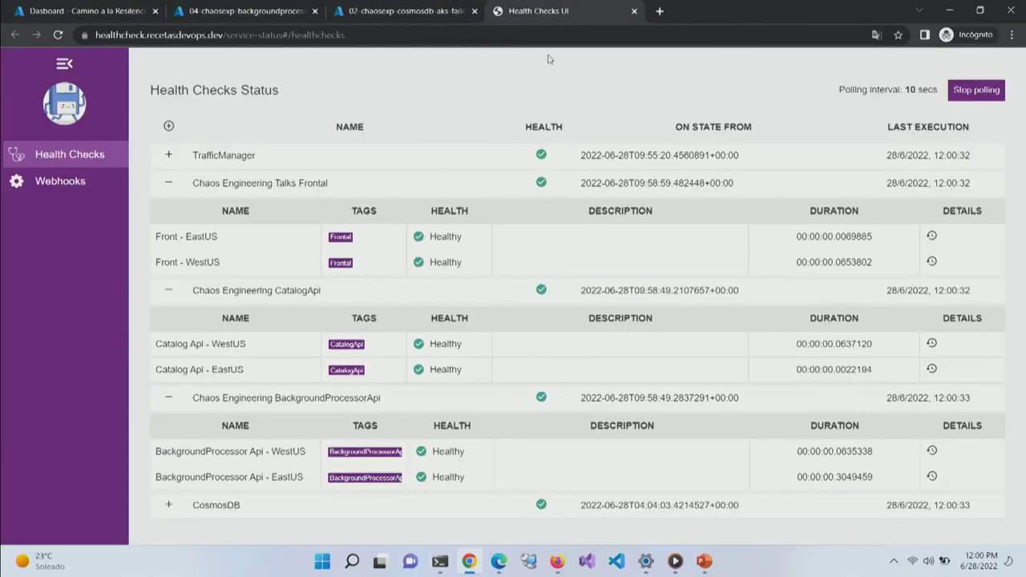
double_click(450, 36)
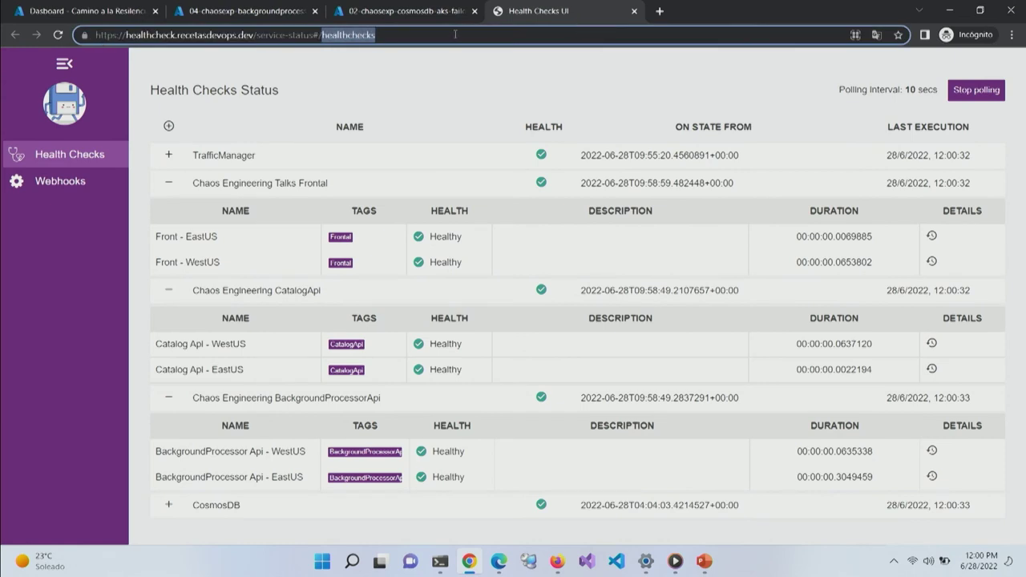
left_click(876, 35)
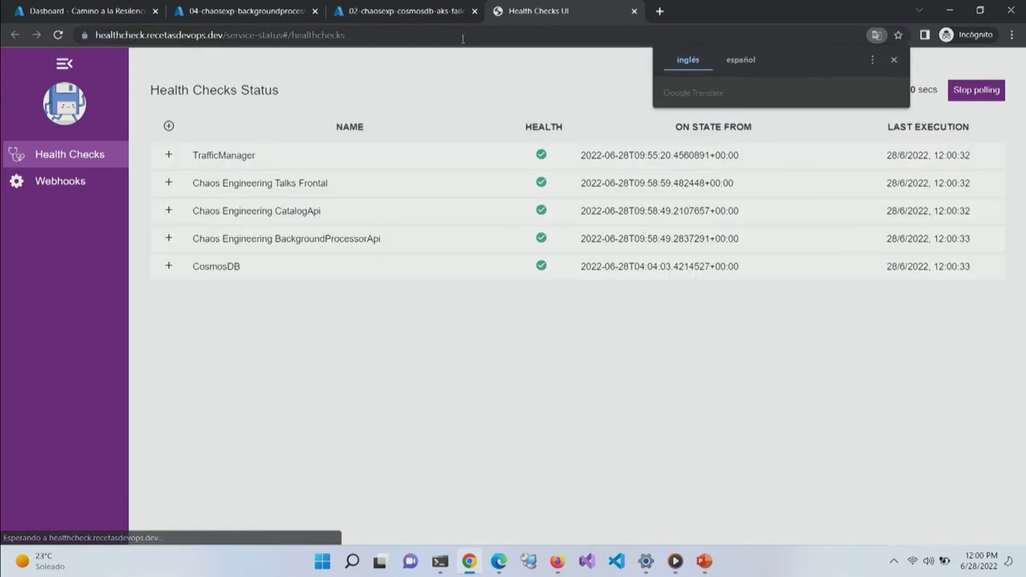
left_click(894, 60)
left_click(168, 155)
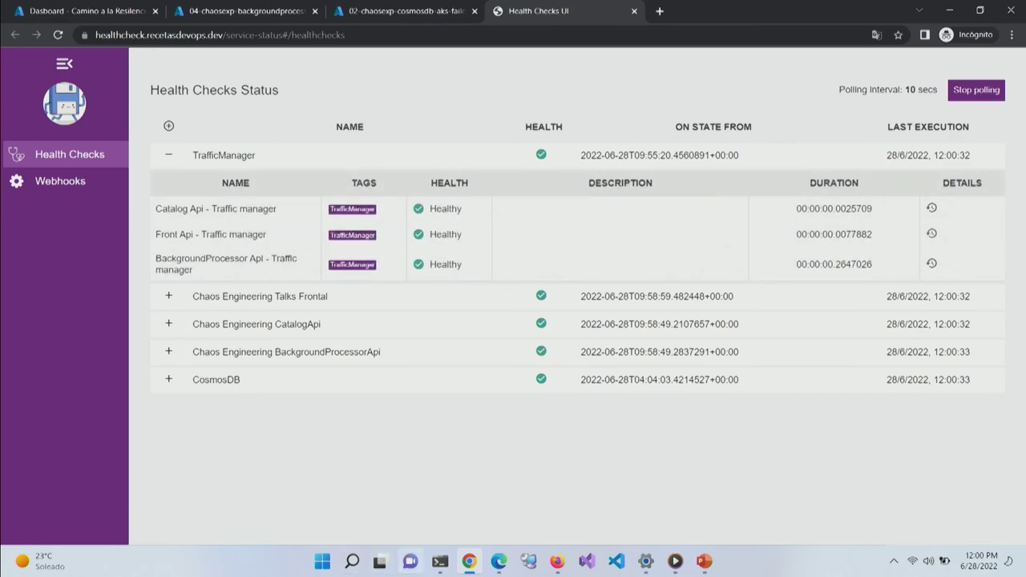
Switch to the terminal's pod watch, highlight the front pods' terminating and pending lines, and minimize the terminal
left_click(439, 561)
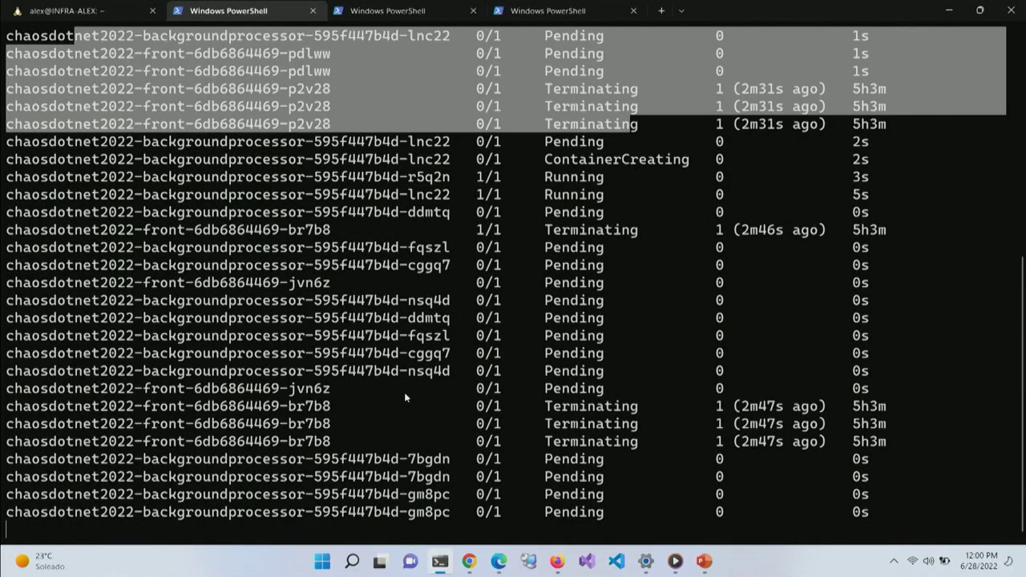
left_click_drag(654, 443, 235, 398)
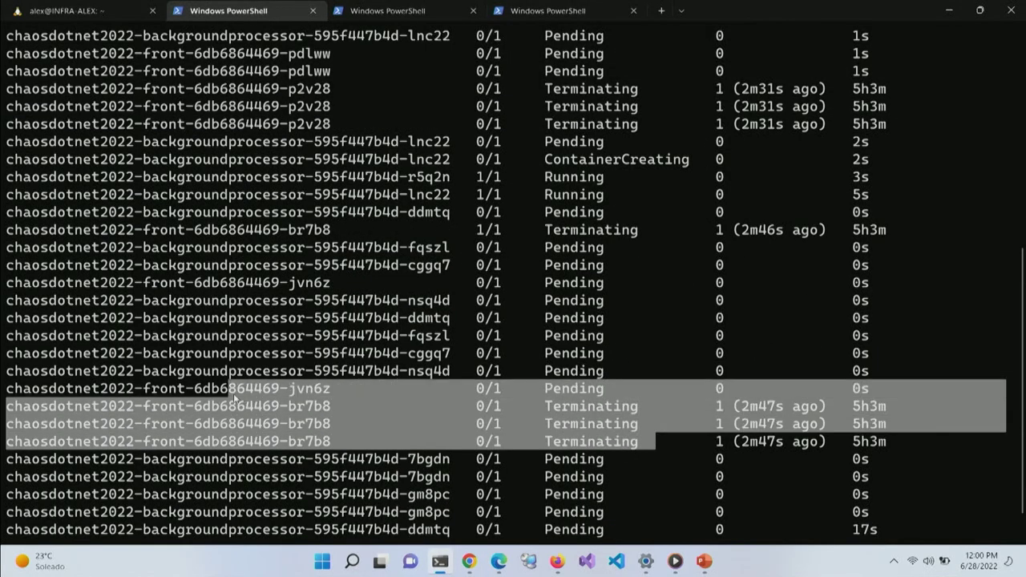
left_click_drag(599, 284, 328, 303)
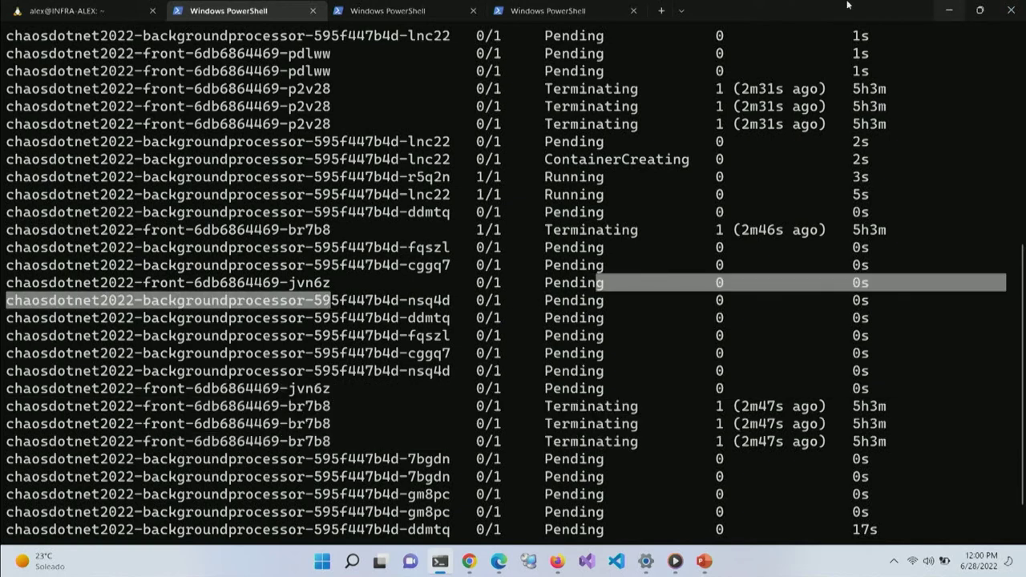
left_click(949, 11)
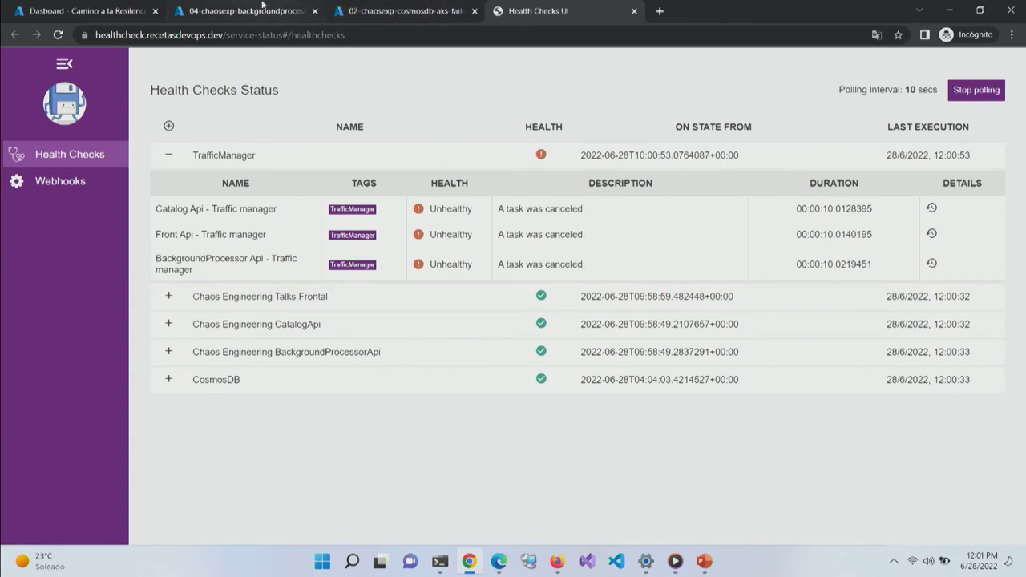
Go from the Experimento 04 page to the Azure portal home page, checking the Health Checks page in between
left_click(408, 10)
left_click(258, 10)
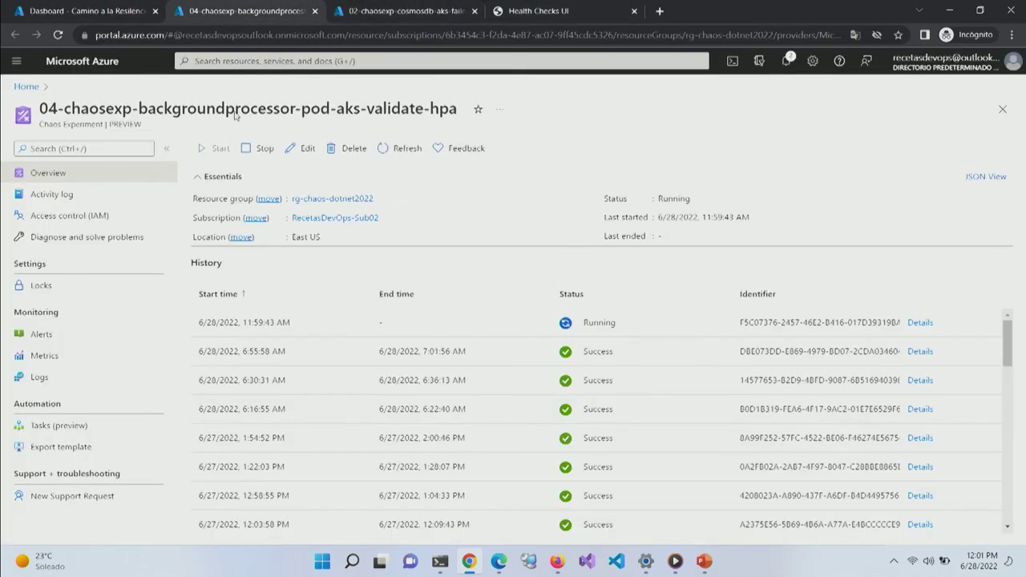
left_click(109, 54)
left_click(619, 16)
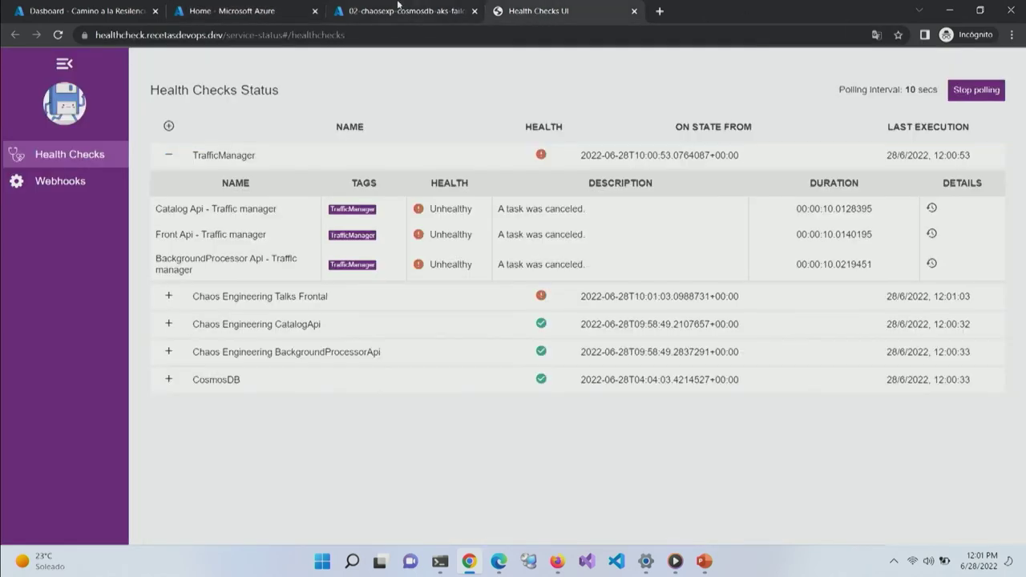
left_click(238, 8)
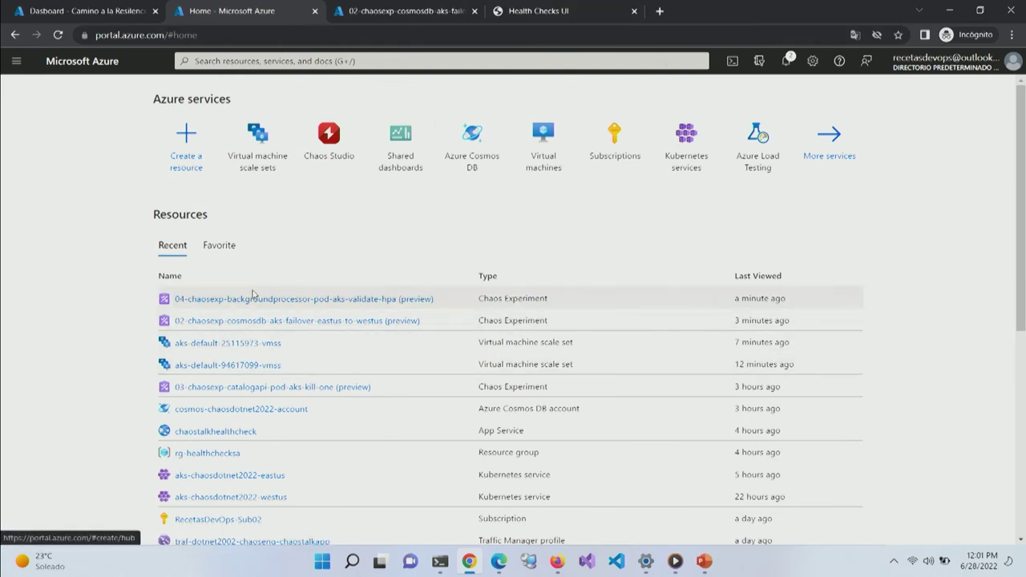
Open the EastUS AKS cluster from the dashboard, review its workload deployments and return to the Health Checks page
left_click(38, 12)
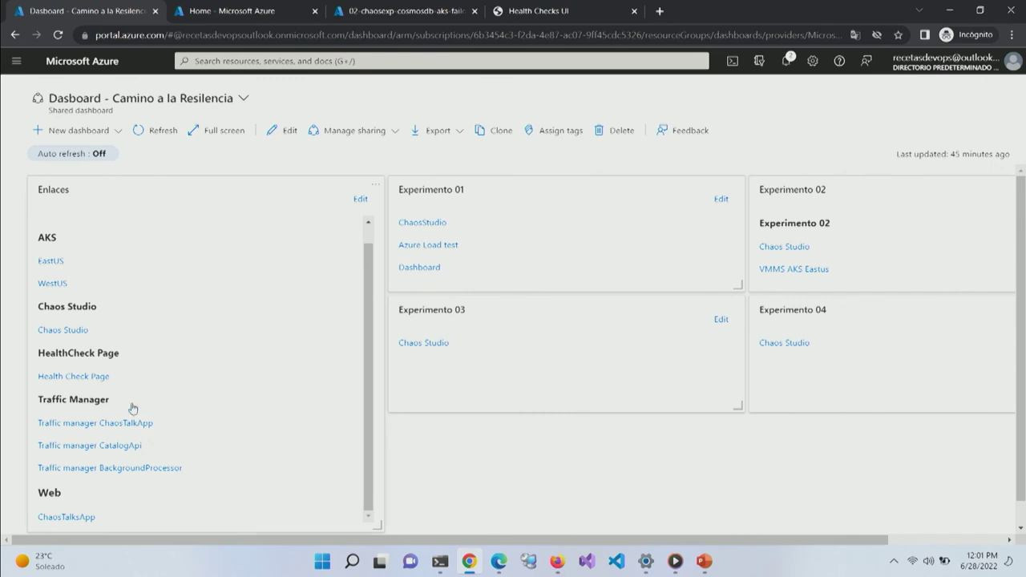
left_click(53, 281)
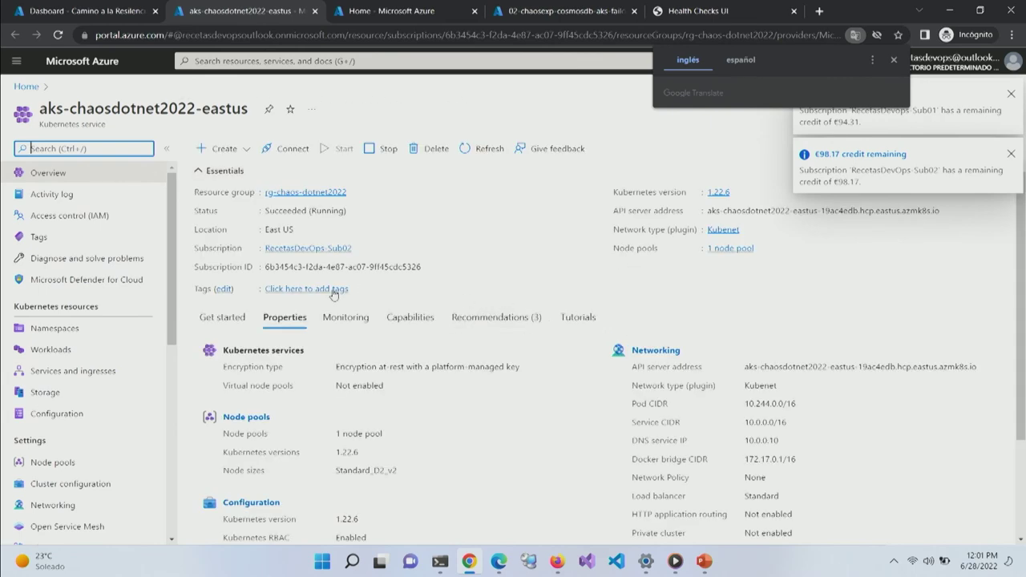
scroll(334, 293, "down", 3)
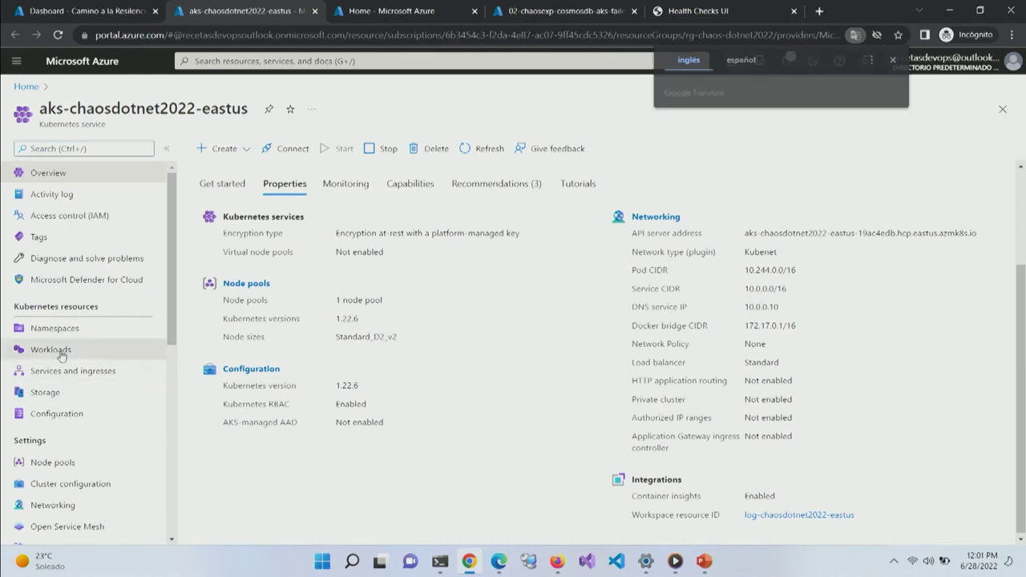
left_click(52, 349)
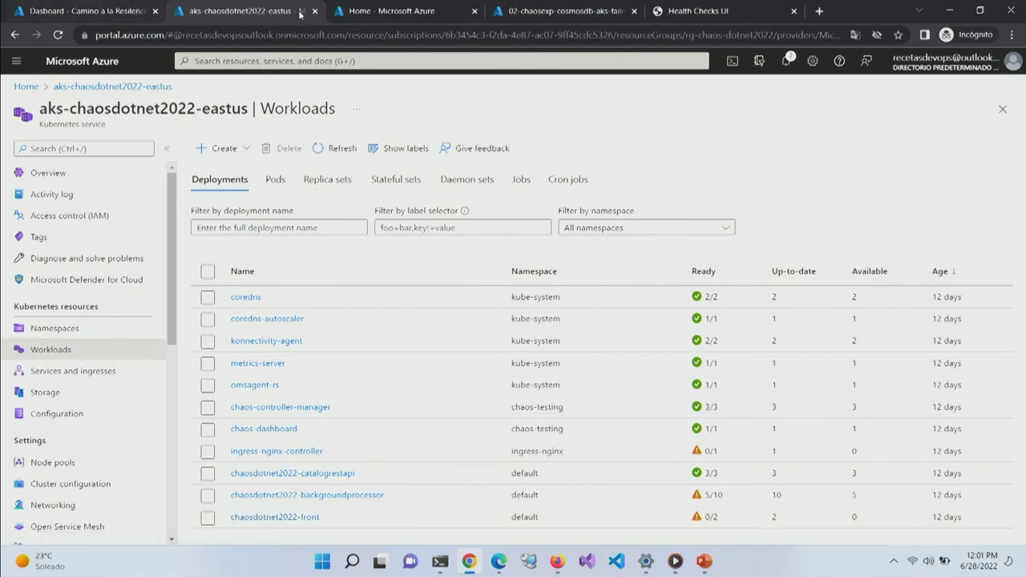
left_click(681, 11)
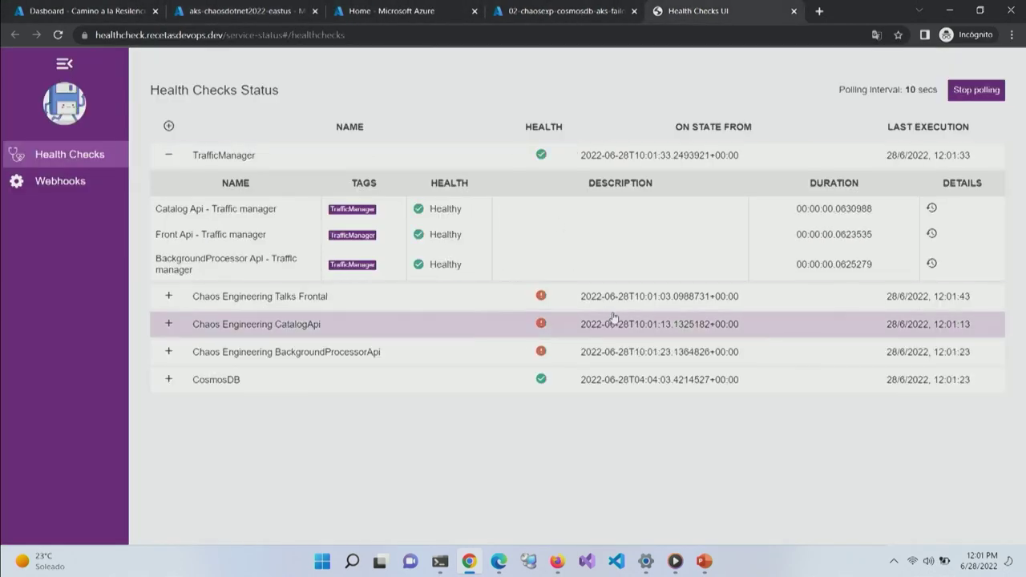